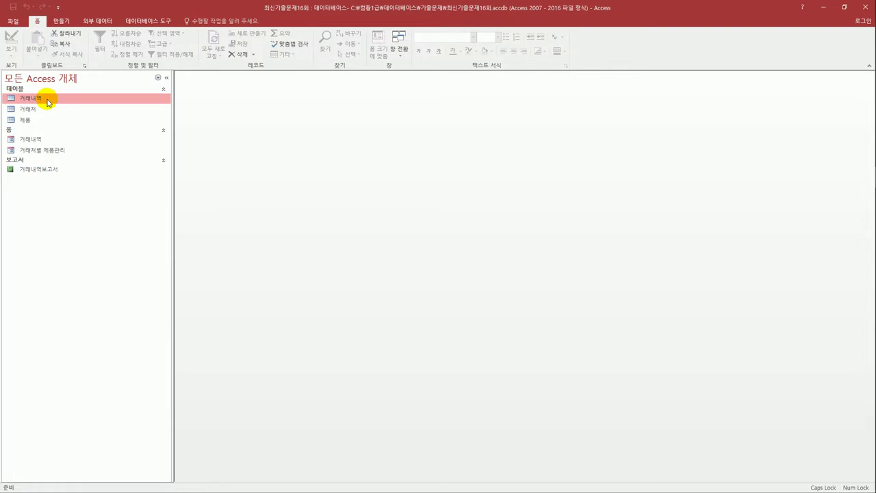
Step: Open the 거래내역 table in design view and make 거래처, 거래일 and 제품명 its combined primary key
{"action": "right_click", "coordinate": [48, 102]}
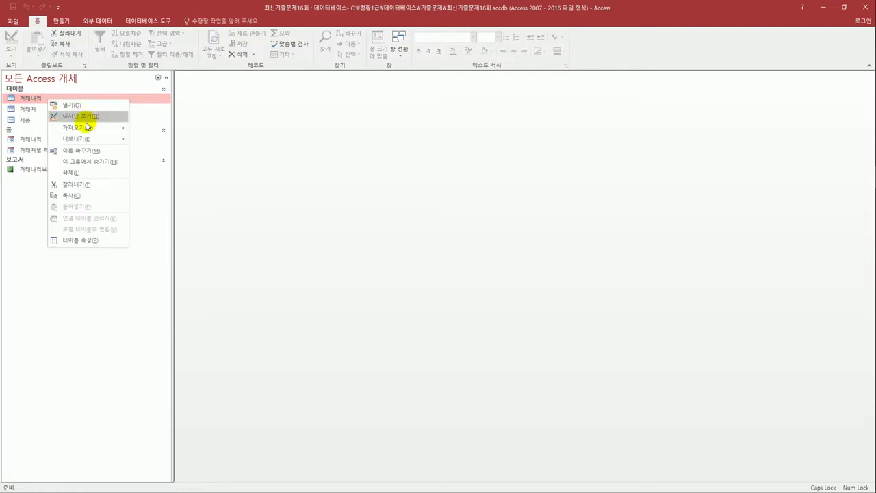
{"action": "left_click", "coordinate": [85, 117]}
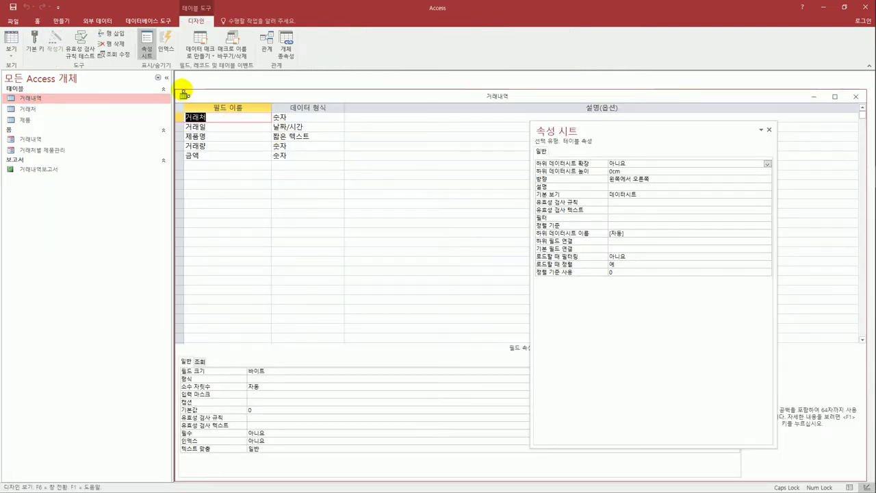
{"action": "left_click_drag", "start_coordinate": [175, 90], "coordinate": [243, 117]}
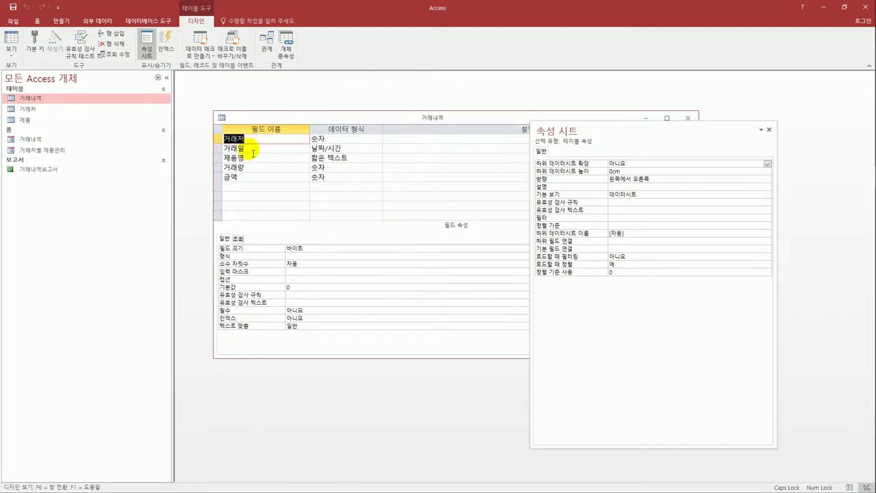
{"action": "left_click_drag", "start_coordinate": [216, 139], "coordinate": [218, 164]}
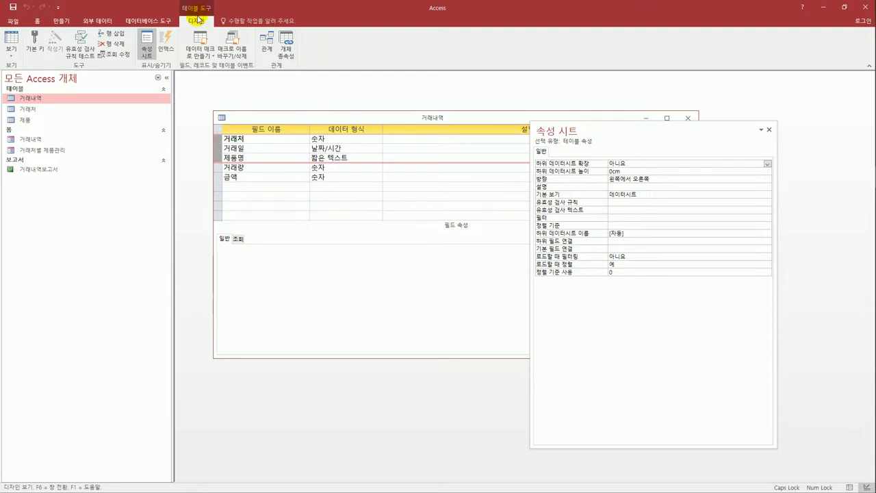
{"action": "left_click", "coordinate": [32, 41]}
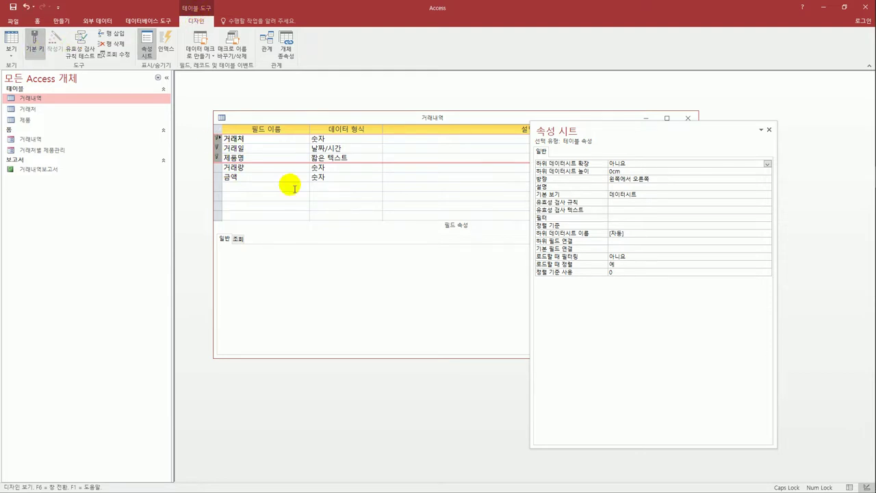
Step: Set the default value of the 거래일 field to NOW()
{"action": "left_click", "coordinate": [274, 151]}
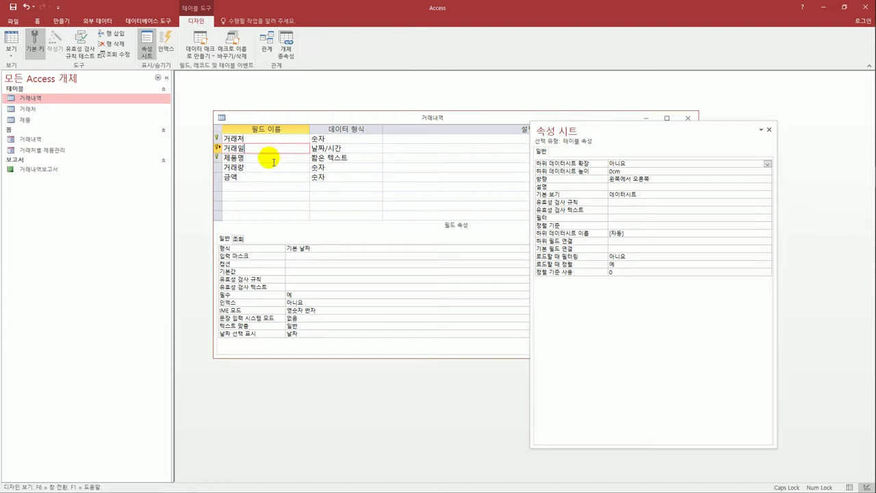
{"action": "left_click", "coordinate": [311, 279]}
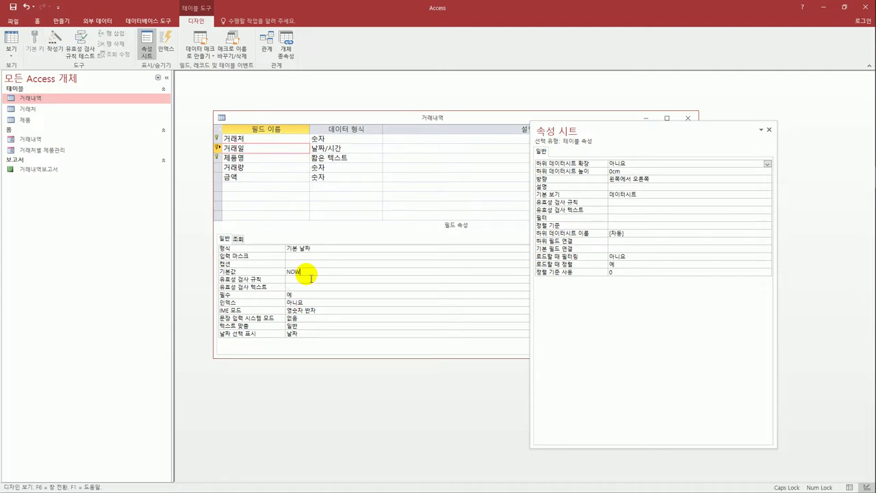
{"action": "type", "text": "NOW()"}
{"action": "key", "text": "Return"}
Step: Set the 거래량 field's size to 정수 and its validation rule to >=0
{"action": "left_click", "coordinate": [256, 171]}
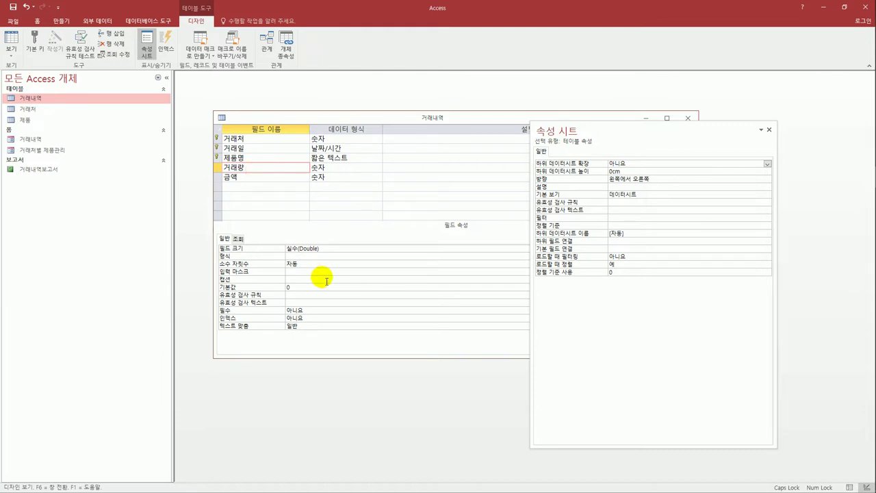
{"action": "left_click", "coordinate": [769, 129]}
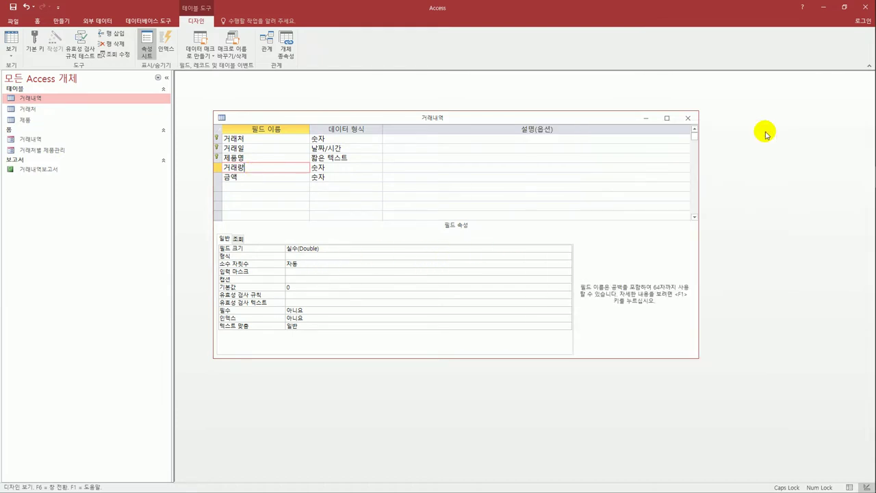
{"action": "left_click", "coordinate": [502, 250]}
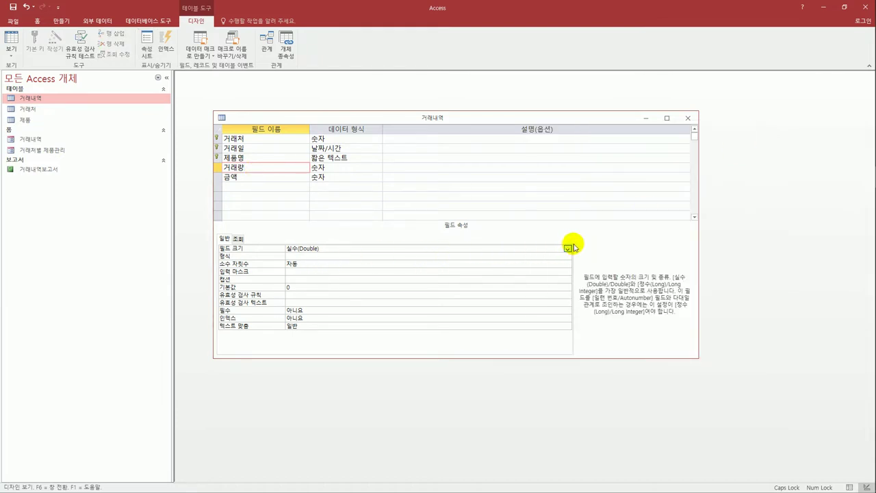
{"action": "left_click", "coordinate": [567, 249]}
{"action": "left_click", "coordinate": [553, 263]}
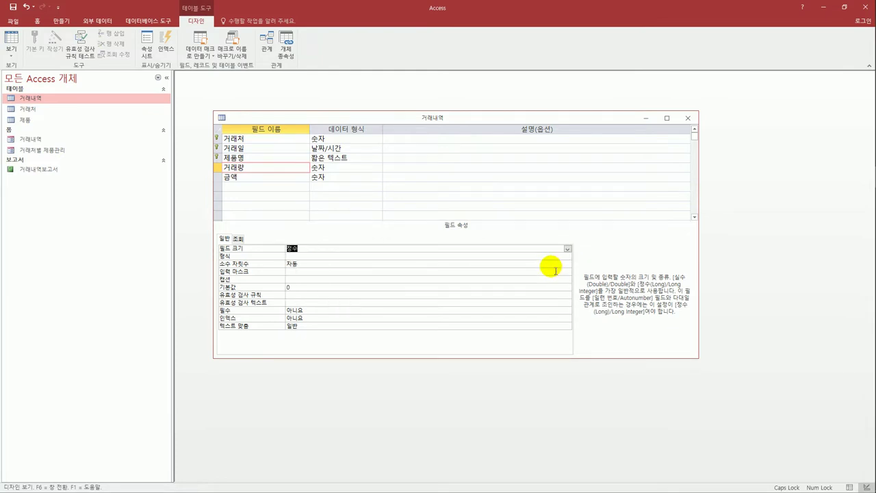
{"action": "left_click", "coordinate": [323, 297]}
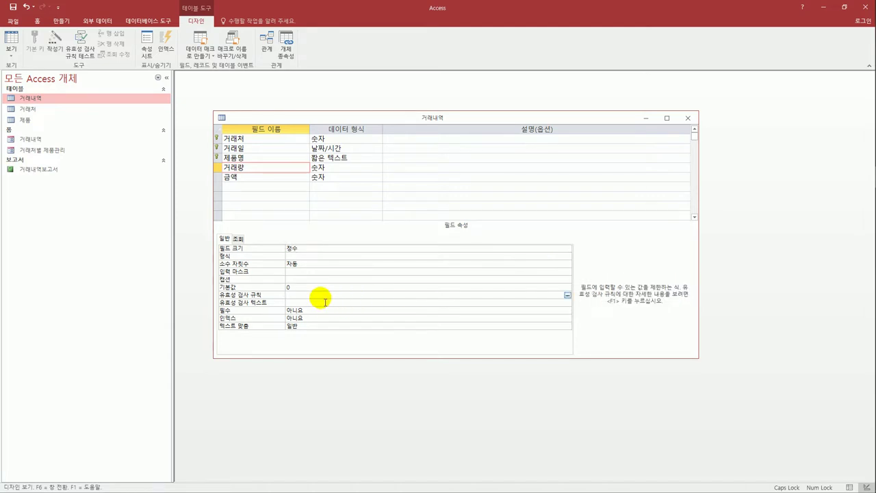
{"action": "type", "text": ">=0"}
{"action": "key", "text": "Return"}
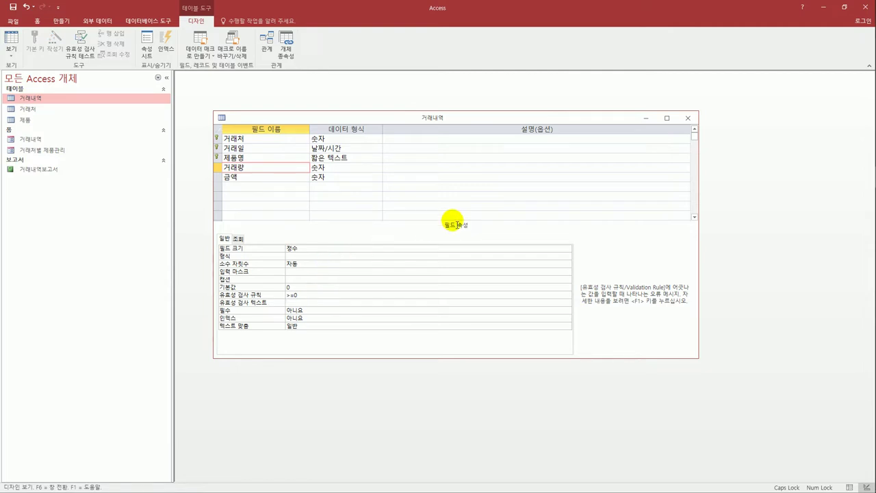
Step: Save the 거래내역 table, accepting the field size reduction and testing existing data against the new rules, and close it
{"action": "left_click", "coordinate": [12, 8]}
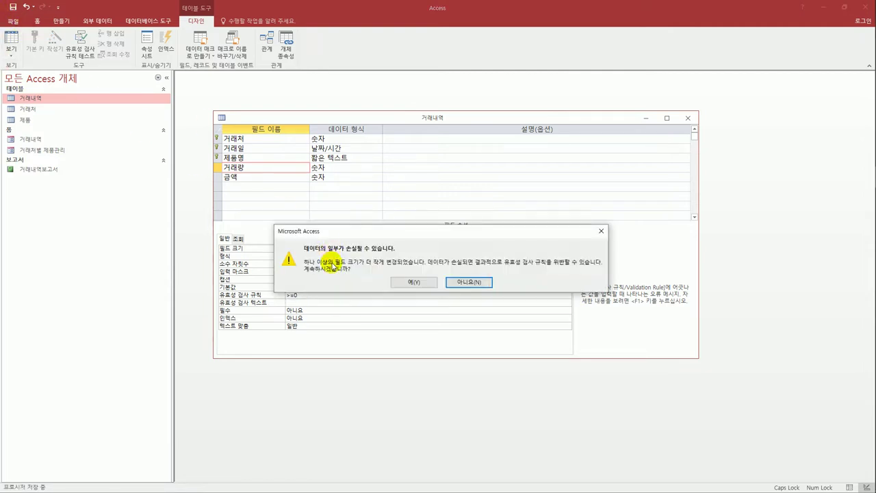
{"action": "left_click", "coordinate": [413, 283]}
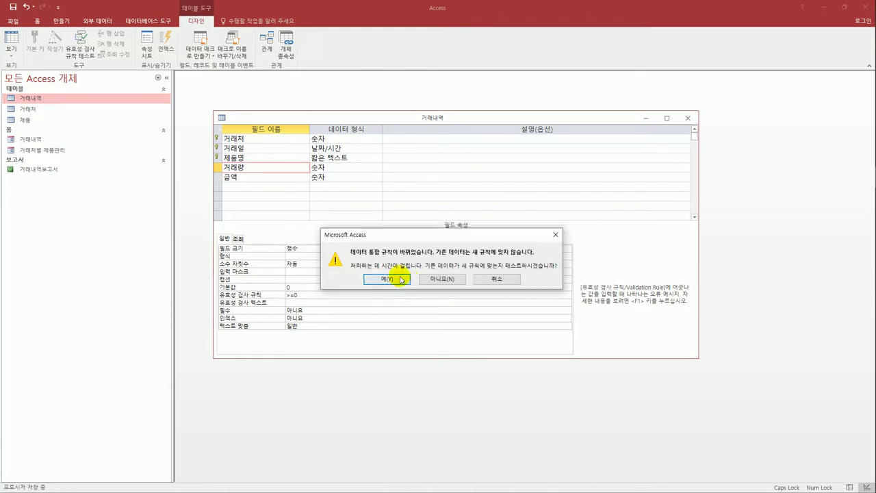
{"action": "left_click", "coordinate": [389, 280]}
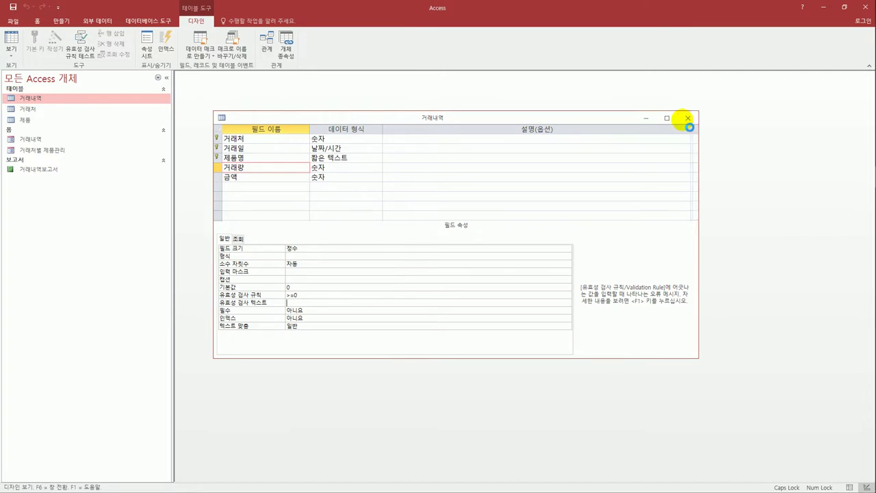
{"action": "left_click", "coordinate": [687, 121]}
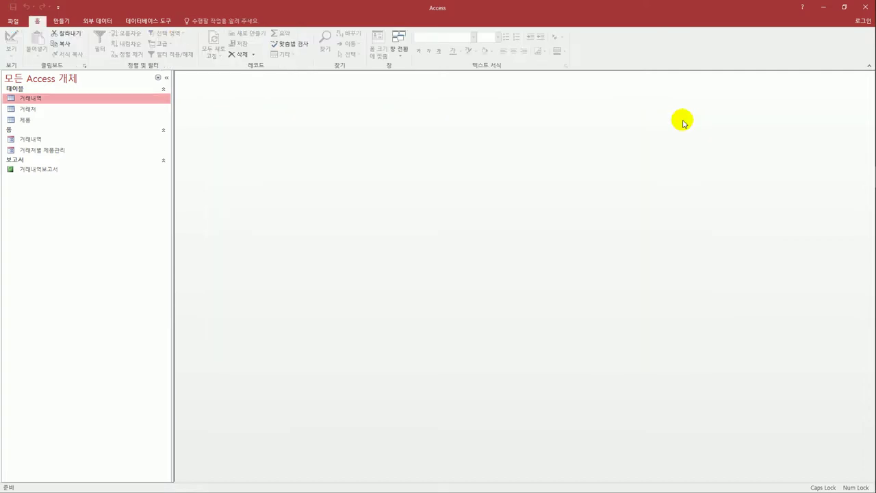
Step: Open the 거래처 table in design view and set the 거래처명 field's index to 예(중복 가능)
{"action": "right_click", "coordinate": [38, 113]}
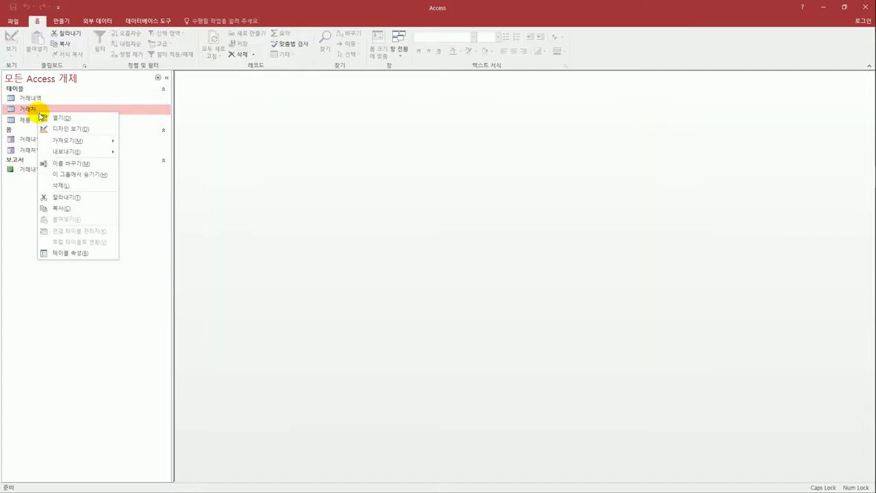
{"action": "left_click", "coordinate": [68, 131]}
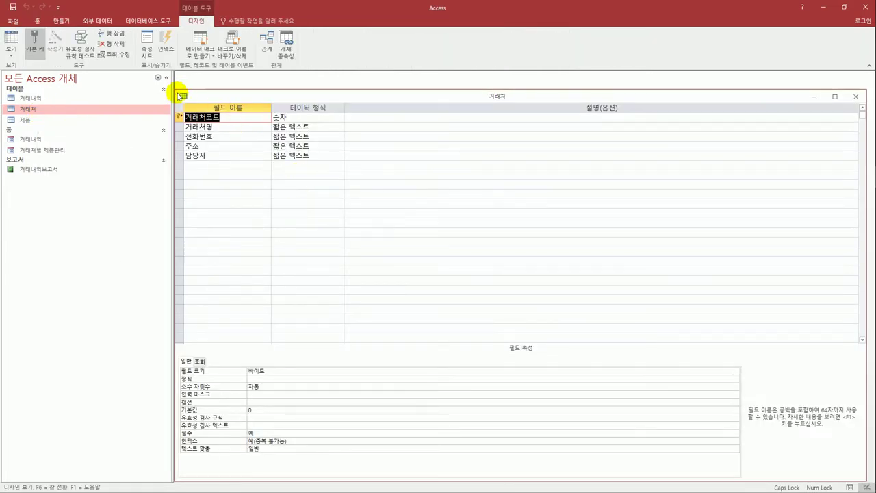
{"action": "left_click_drag", "start_coordinate": [178, 91], "coordinate": [242, 135]}
{"action": "left_click", "coordinate": [259, 165]}
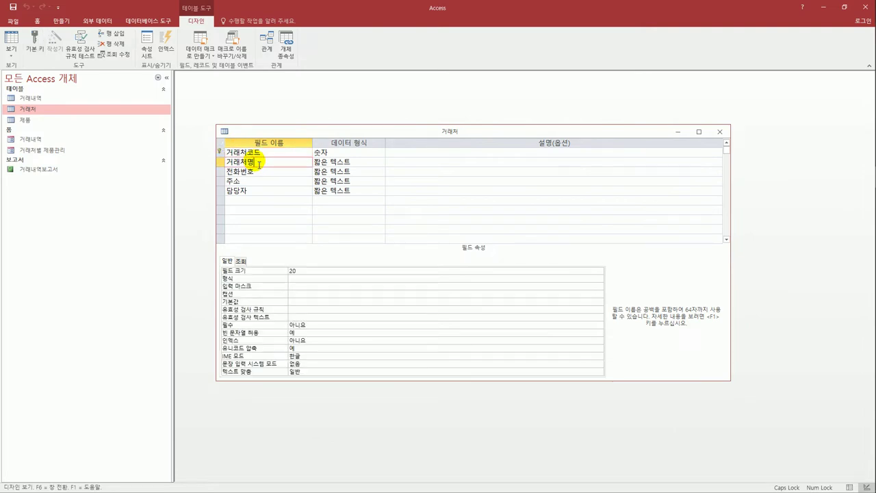
{"action": "left_click", "coordinate": [310, 340]}
{"action": "left_click", "coordinate": [600, 340]}
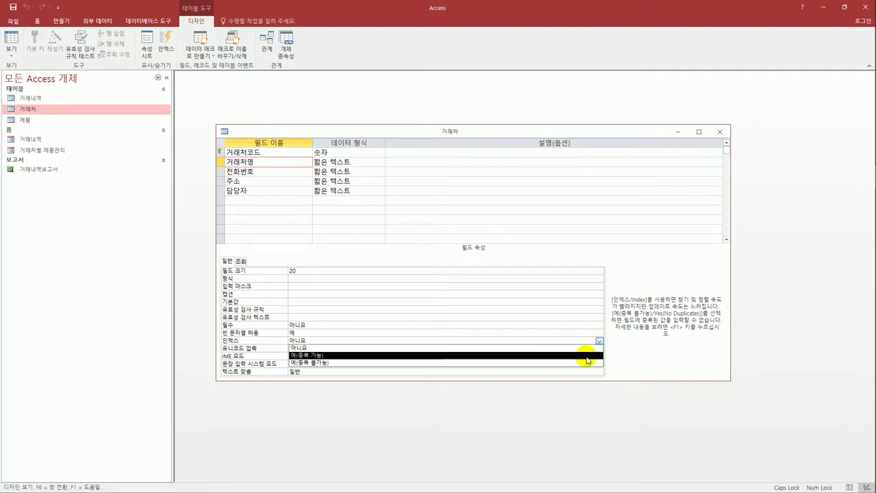
{"action": "left_click", "coordinate": [590, 362]}
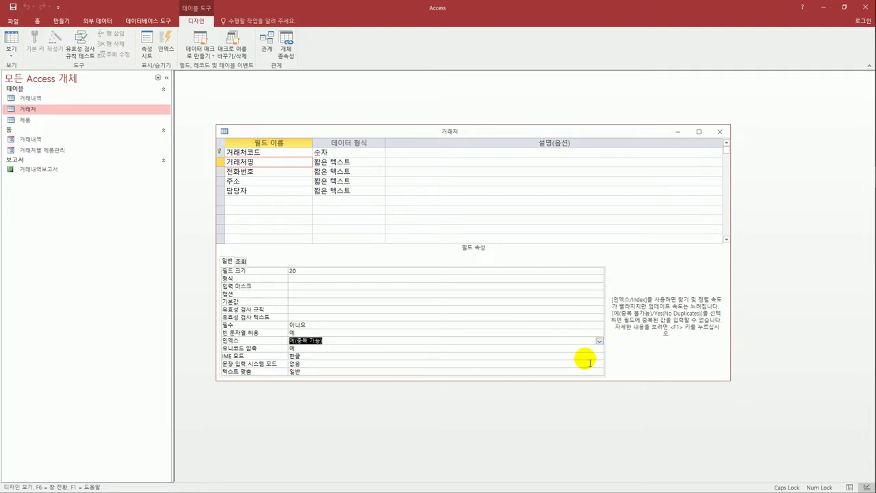
Step: Give the 전화번호 field the input mask 0000-0000;0;0000-0000, and save and close the 거래처 table
{"action": "left_click", "coordinate": [252, 172]}
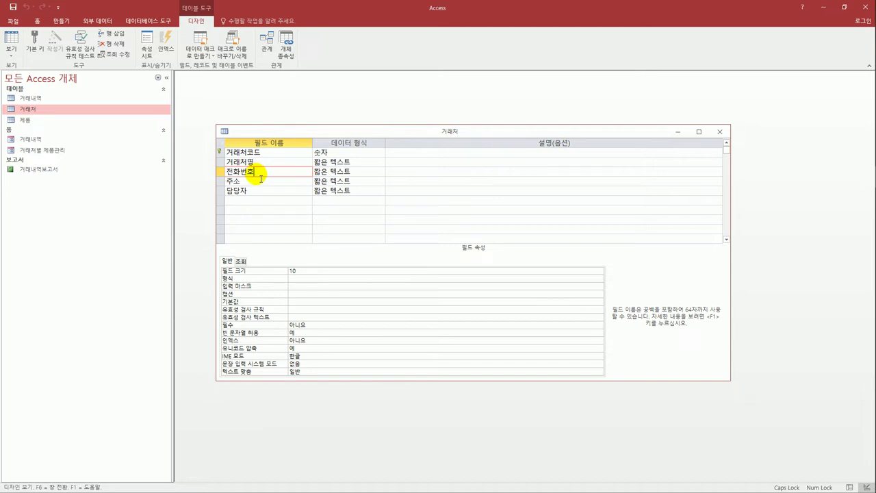
{"action": "left_click", "coordinate": [314, 286]}
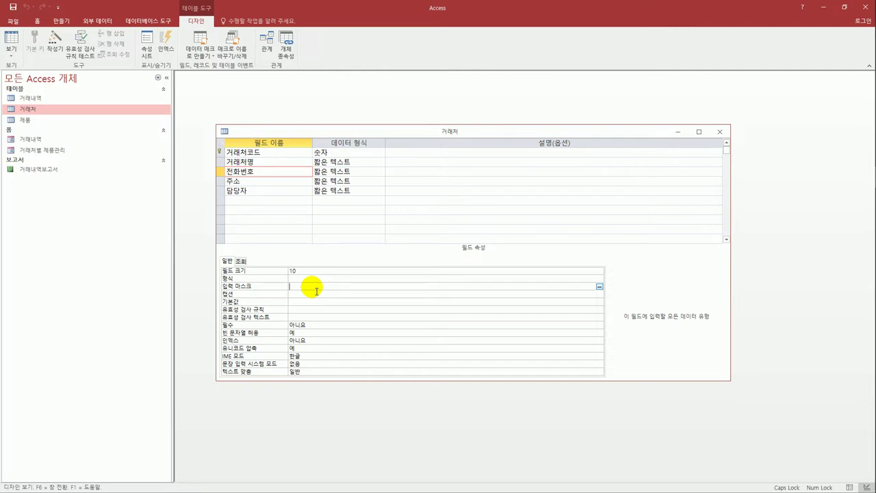
{"action": "type", "text": "0000-0000;0"}
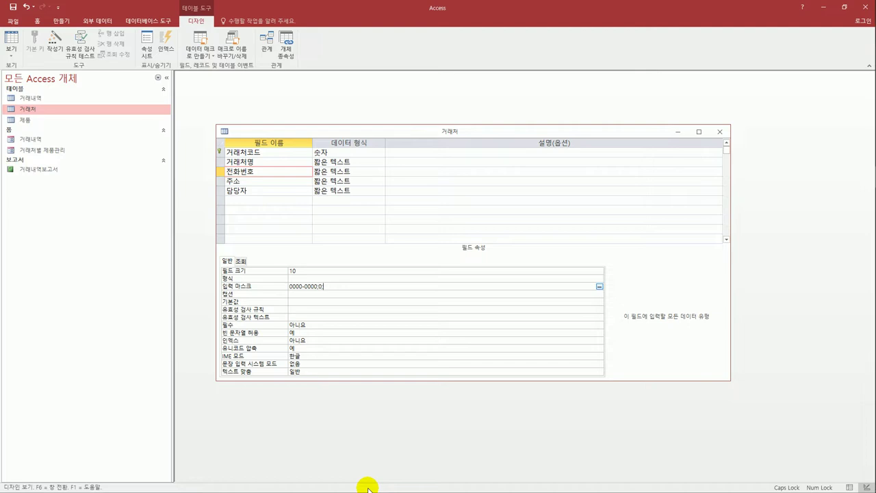
{"action": "type", "text": "0000-0000"}
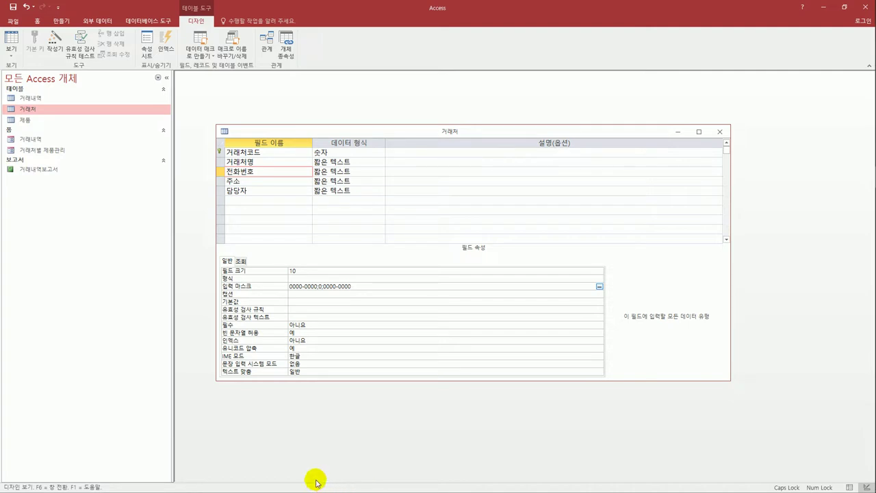
{"action": "left_click", "coordinate": [343, 318]}
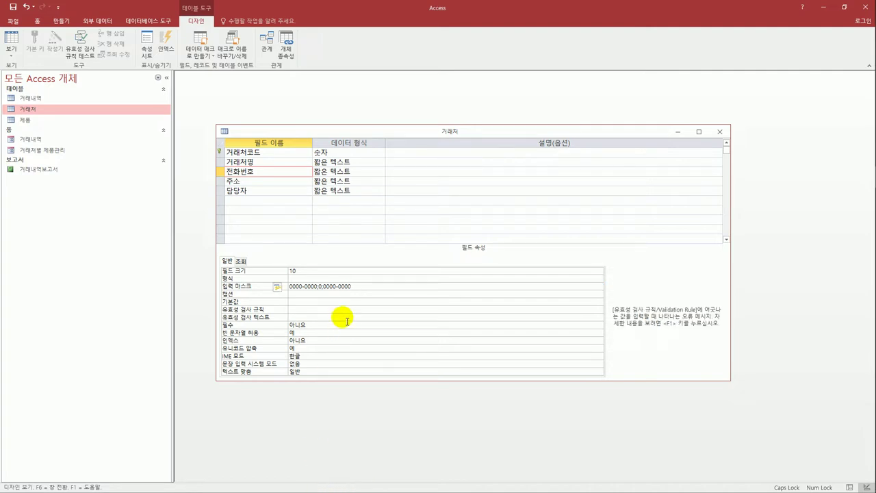
{"action": "left_click", "coordinate": [12, 7]}
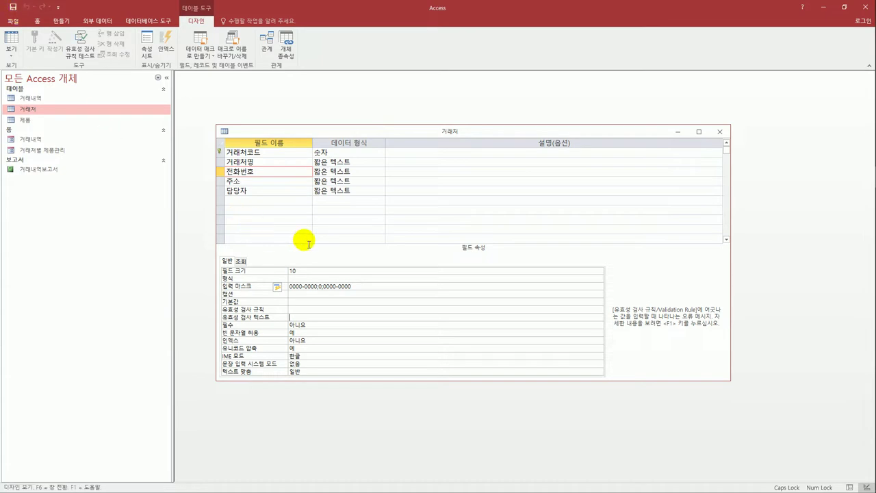
{"action": "left_click", "coordinate": [720, 131]}
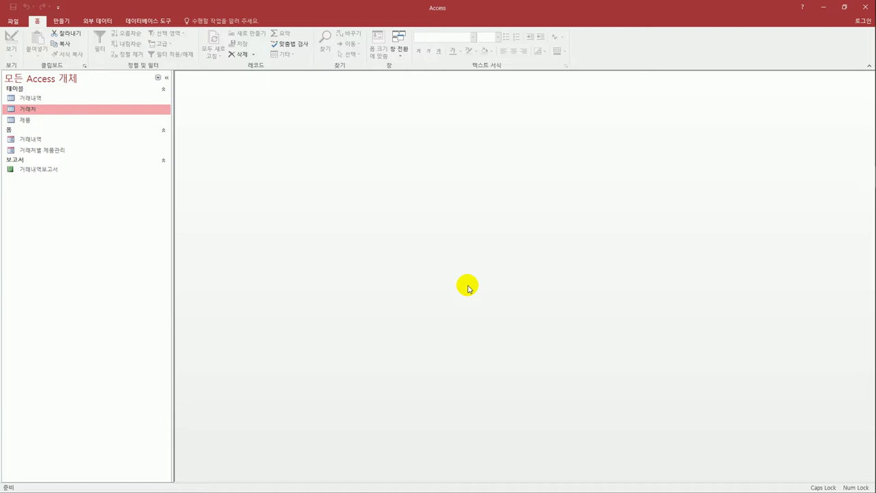
Step: Open the database relationships window and add the 거래내역, 제품 and 거래처 tables to it
{"action": "left_click", "coordinate": [154, 26]}
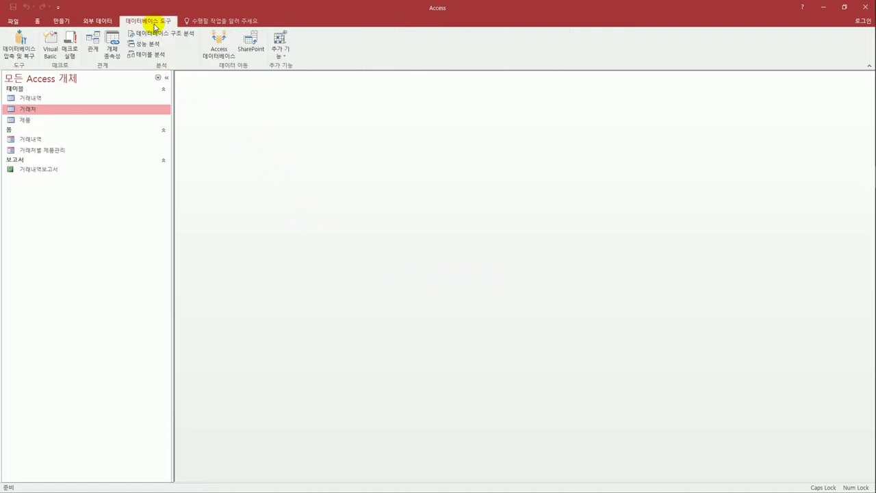
{"action": "left_click", "coordinate": [93, 51]}
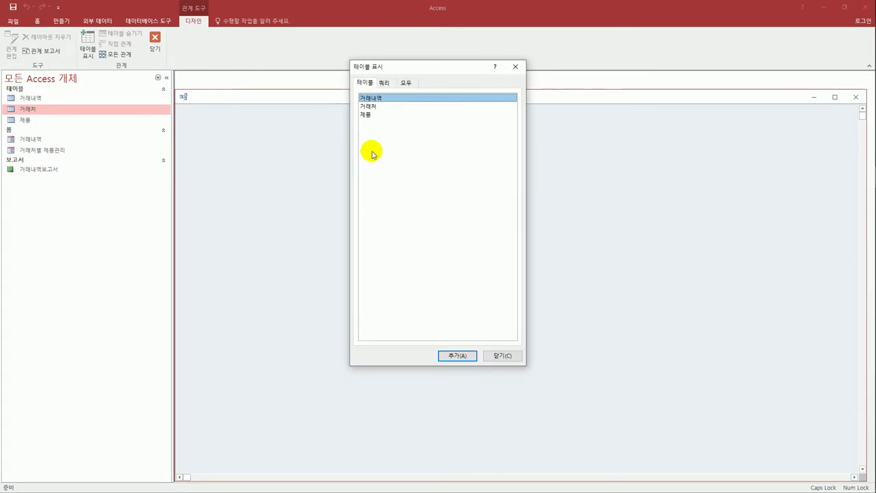
{"action": "double_click", "coordinate": [371, 101]}
{"action": "double_click", "coordinate": [370, 115]}
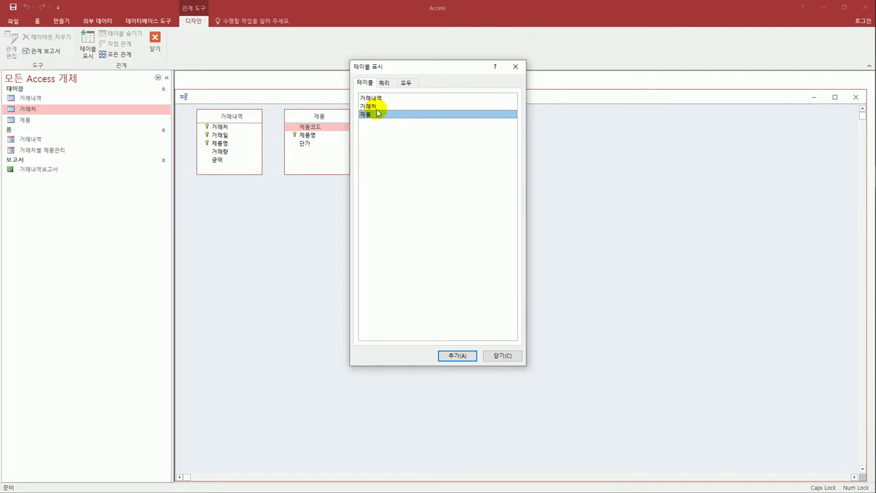
{"action": "double_click", "coordinate": [375, 106]}
{"action": "left_click", "coordinate": [518, 67]}
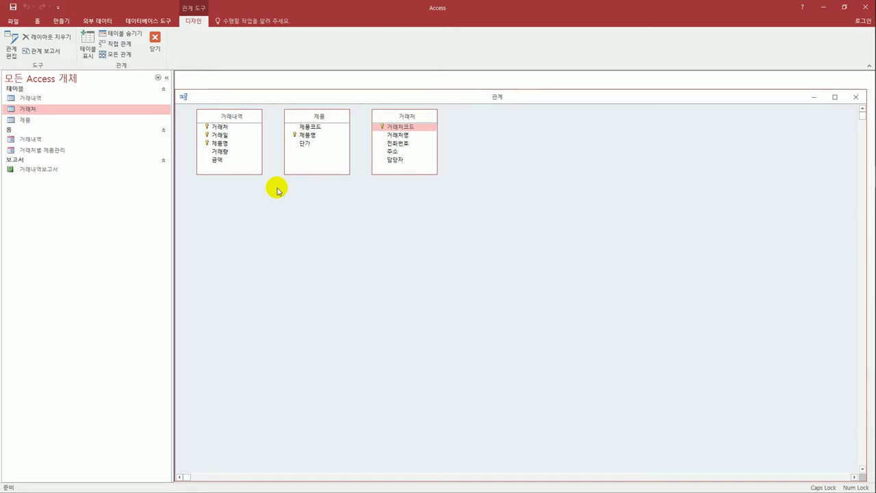
Step: Relate 제품명 in the 제품 table to 제품명 in 거래내역, enforcing referential integrity with cascading updates of related fields
{"action": "left_click", "coordinate": [221, 143]}
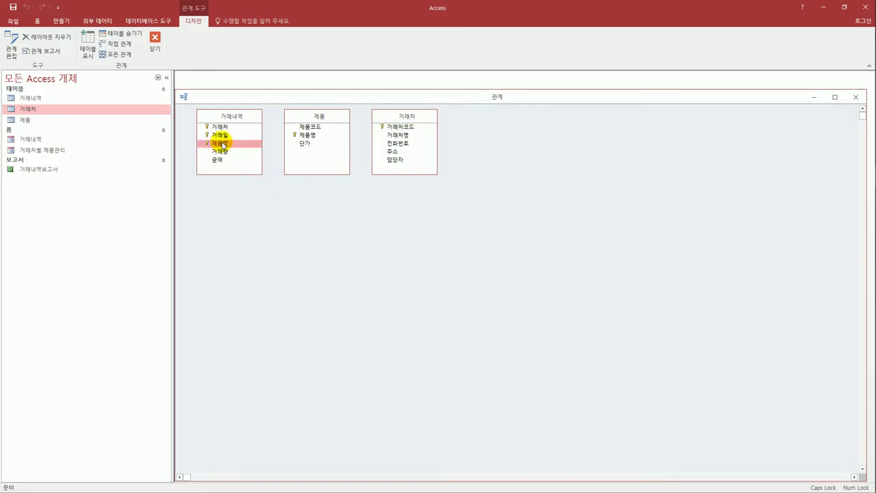
{"action": "left_click", "coordinate": [314, 135]}
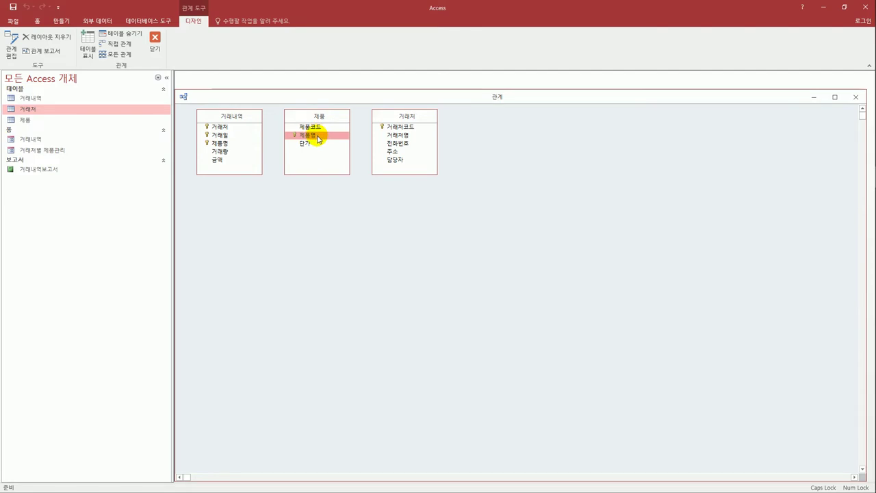
{"action": "left_click_drag", "start_coordinate": [317, 140], "coordinate": [221, 143]}
{"action": "left_click_drag", "start_coordinate": [395, 130], "coordinate": [279, 209]}
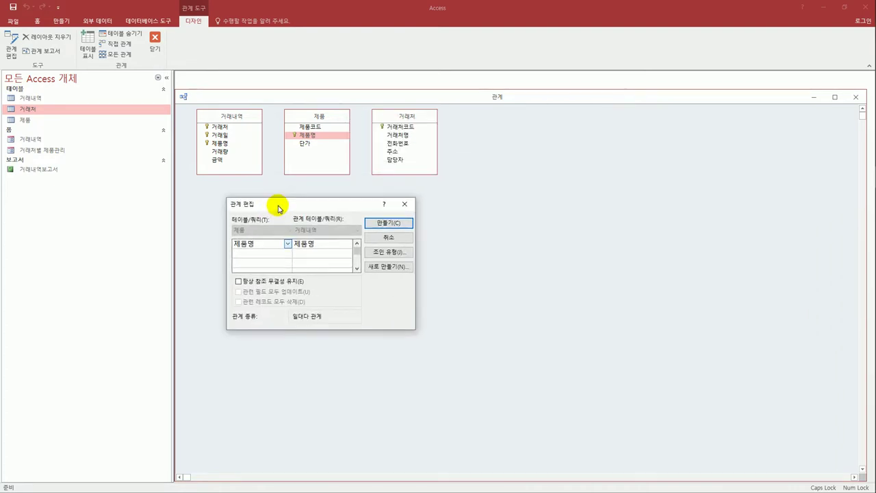
{"action": "left_click", "coordinate": [272, 284]}
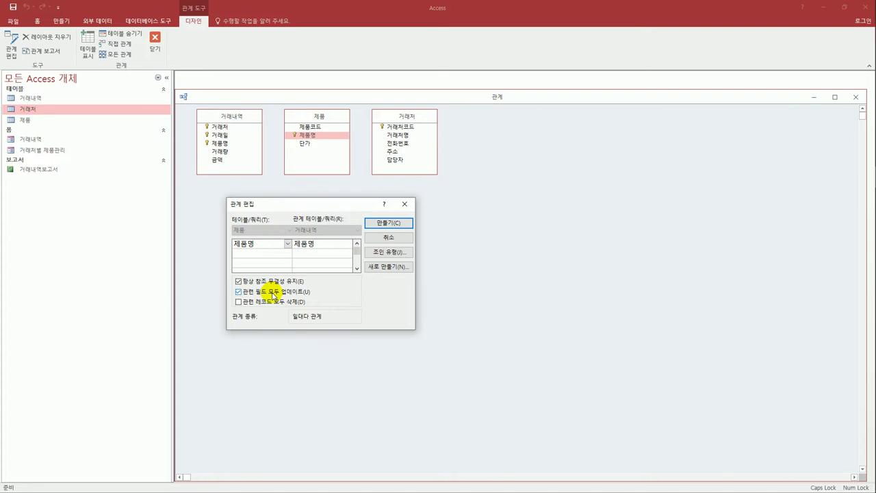
{"action": "left_click", "coordinate": [378, 222]}
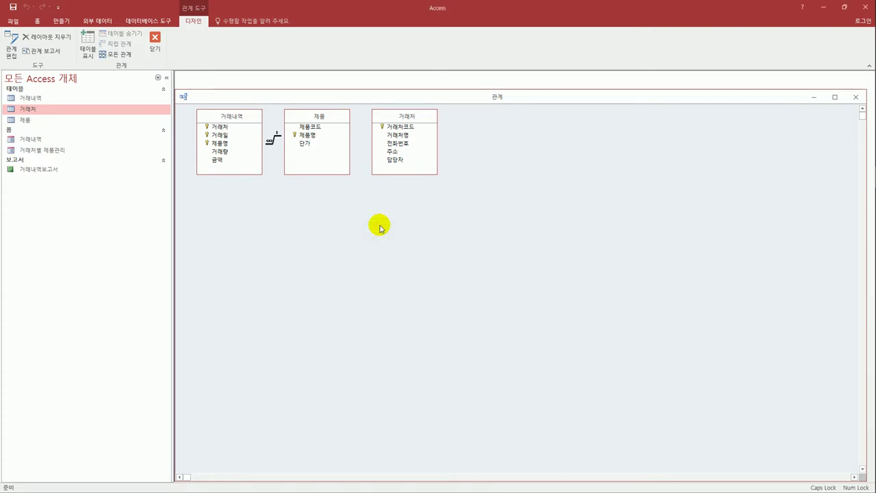
Step: Relate 거래처코드 in the 거래처 table to 거래처 in 거래내역, enforcing referential integrity with cascading updates of related fields
{"action": "left_click", "coordinate": [219, 127]}
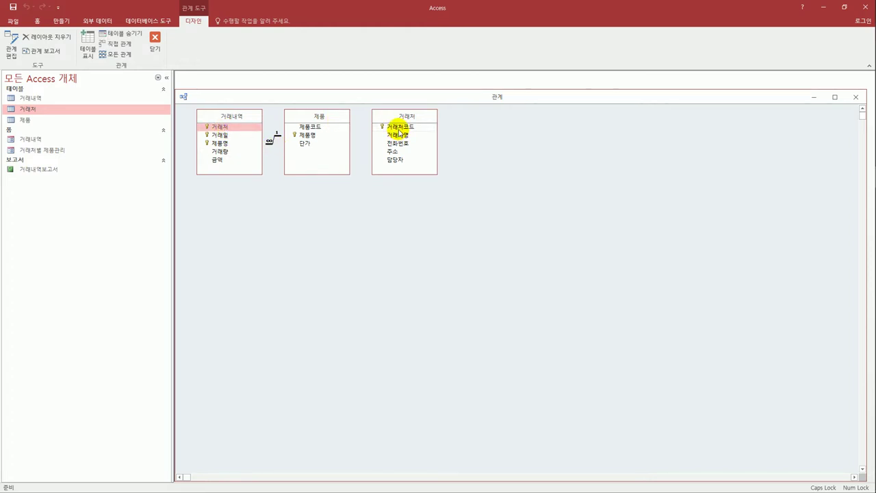
{"action": "left_click_drag", "start_coordinate": [399, 132], "coordinate": [225, 131]}
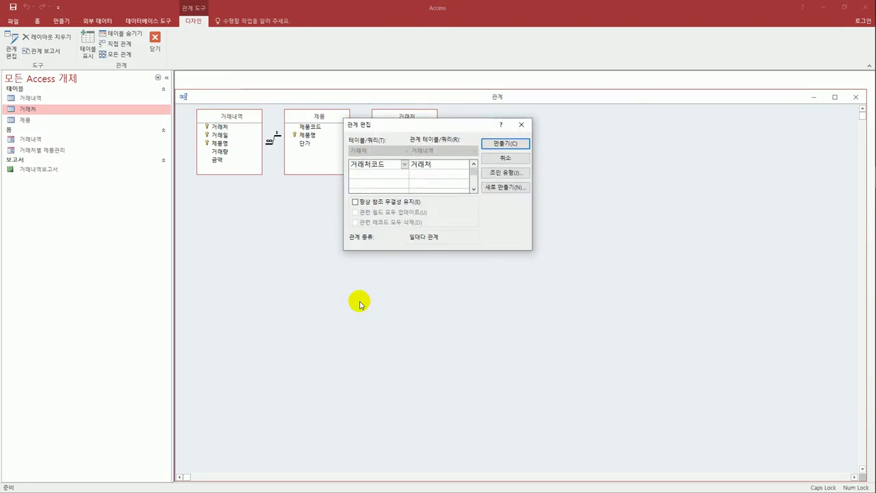
{"action": "left_click", "coordinate": [376, 202]}
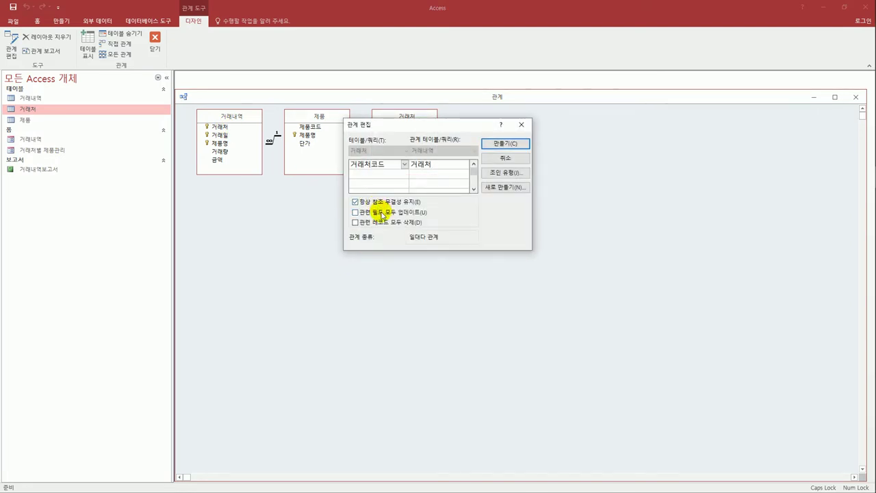
{"action": "left_click", "coordinate": [382, 214]}
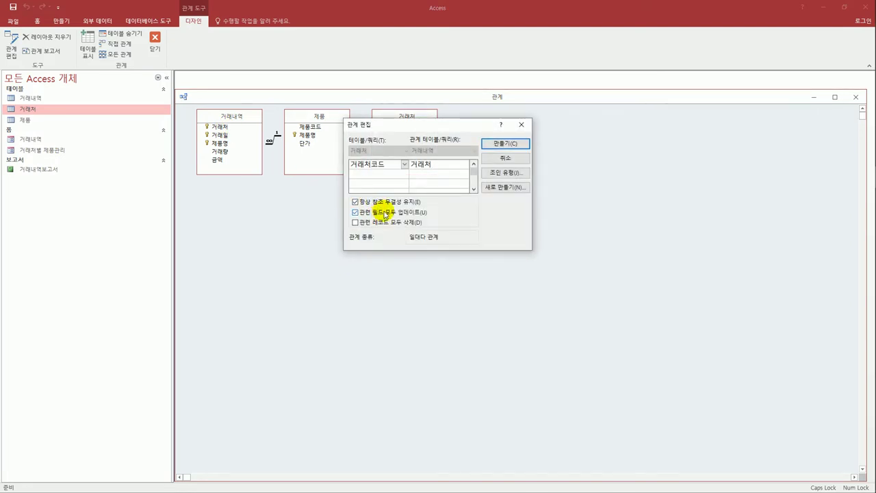
{"action": "left_click", "coordinate": [495, 145]}
Step: Rearrange the diagram with 거래내역 below and between 제품 and 거래처, and save and close the relationships
{"action": "left_click_drag", "start_coordinate": [238, 118], "coordinate": [323, 219]}
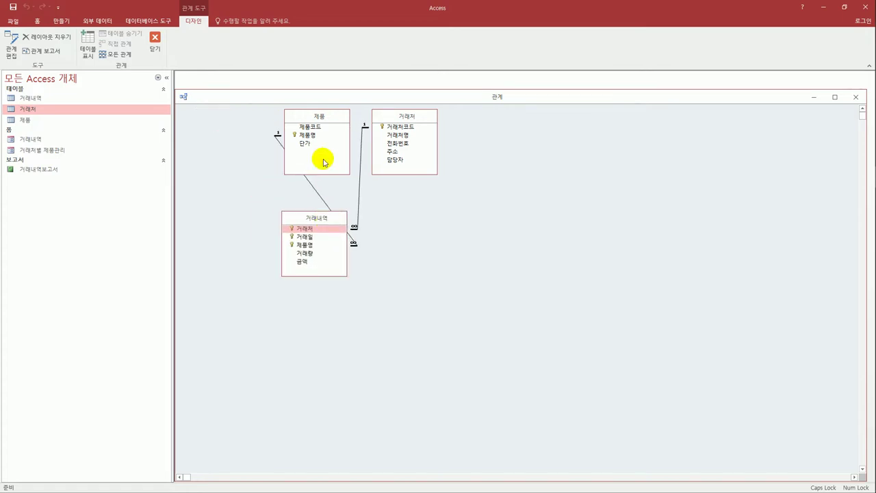
{"action": "left_click_drag", "start_coordinate": [326, 117], "coordinate": [284, 124]}
{"action": "left_click_drag", "start_coordinate": [240, 124], "coordinate": [238, 124]}
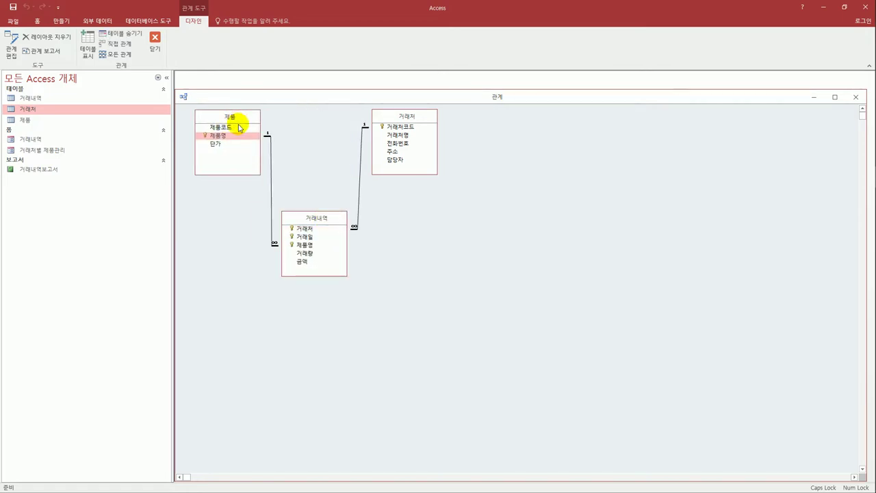
{"action": "left_click", "coordinate": [13, 7]}
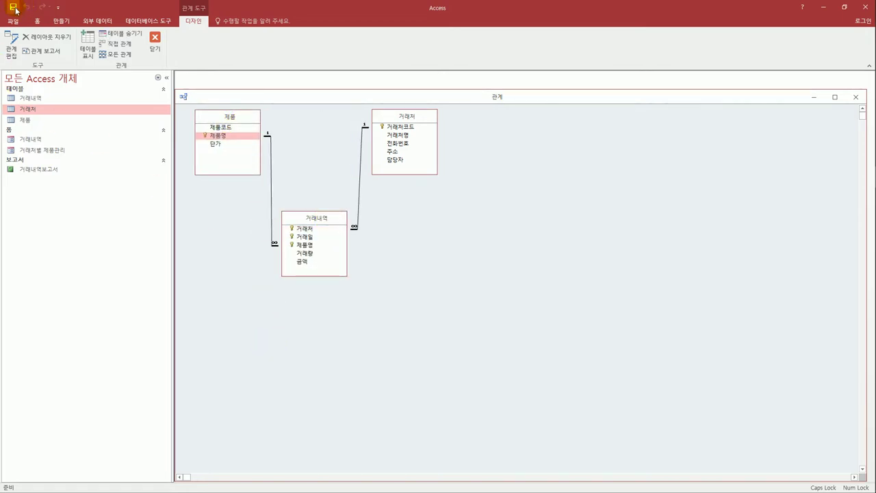
{"action": "left_click", "coordinate": [154, 40]}
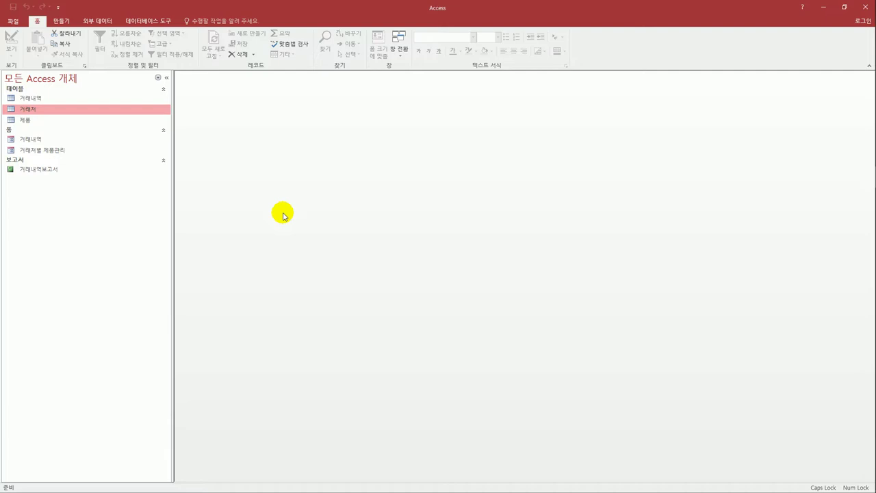
Step: Start an Excel spreadsheet import and choose 추가제품.xlsx from C:\컴활1급\데이터베이스\기출문제 as the source file
{"action": "left_click", "coordinate": [96, 21]}
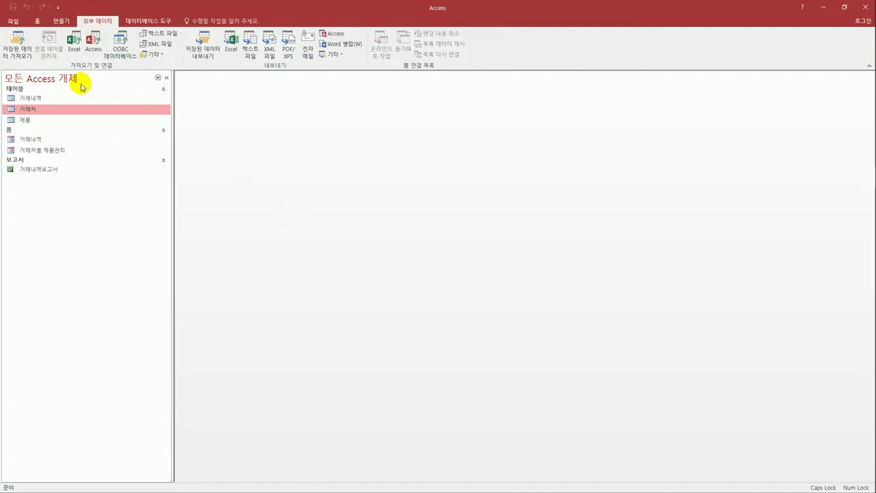
{"action": "left_click", "coordinate": [75, 50]}
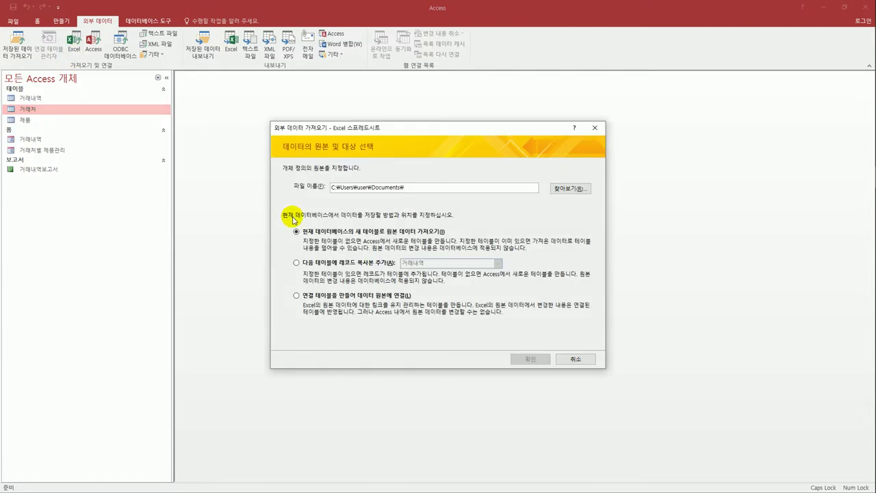
{"action": "left_click", "coordinate": [556, 190]}
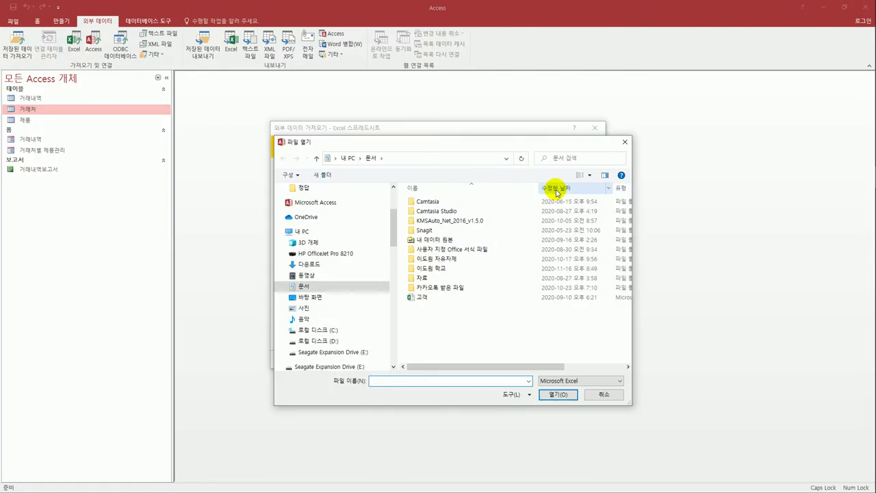
{"action": "left_click", "coordinate": [326, 329]}
{"action": "double_click", "coordinate": [446, 297]}
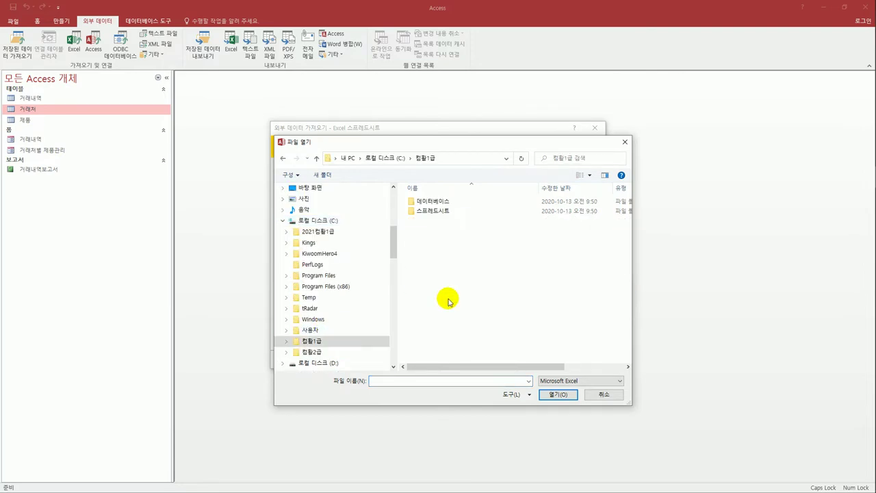
{"action": "double_click", "coordinate": [442, 203]}
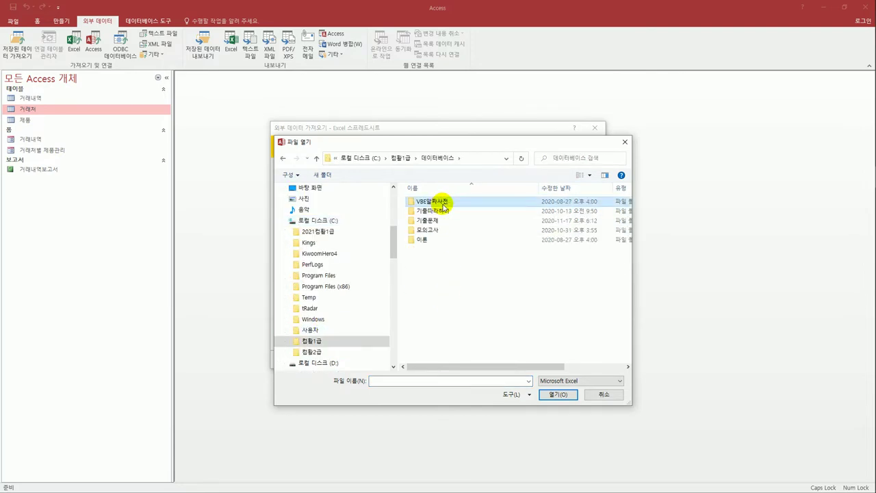
{"action": "double_click", "coordinate": [428, 220]}
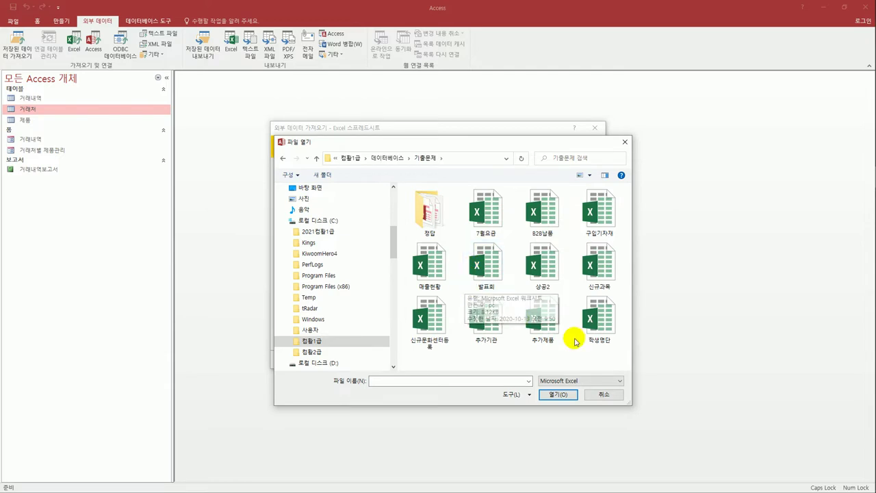
{"action": "left_click", "coordinate": [552, 333]}
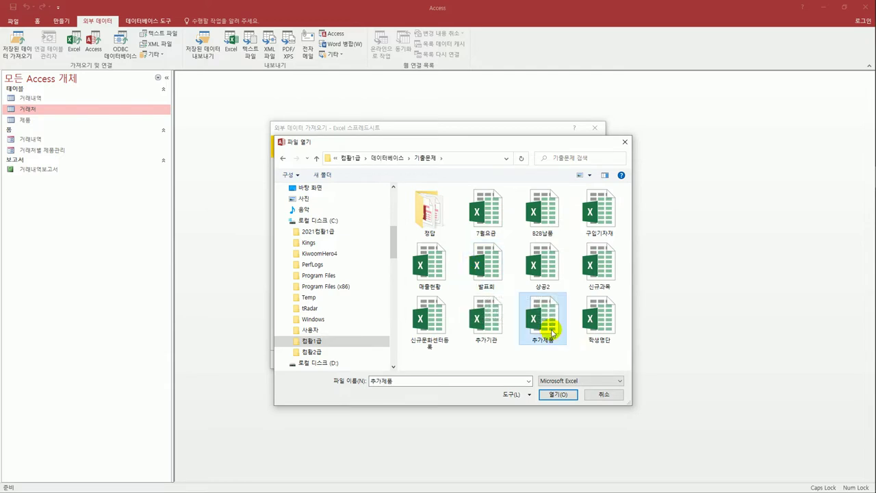
{"action": "left_click", "coordinate": [557, 395]}
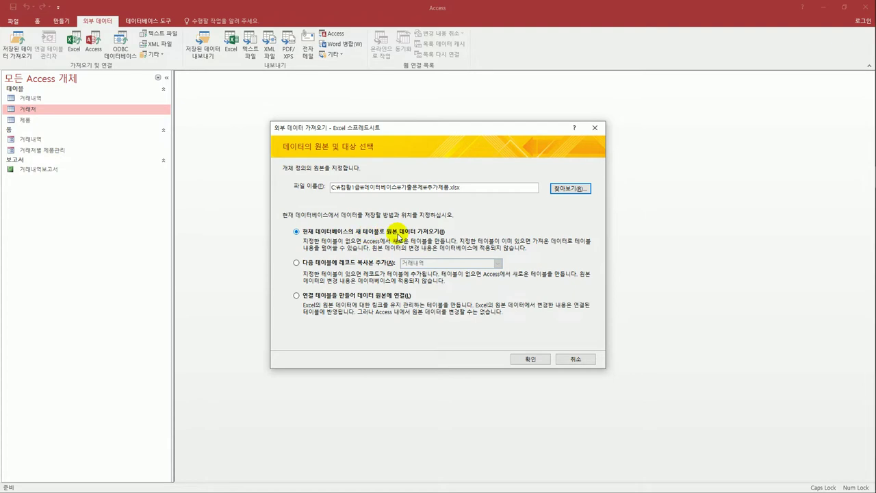
Step: Import the source data into a new table, using the first row as column headings and keeping the default field options
{"action": "left_click", "coordinate": [531, 358]}
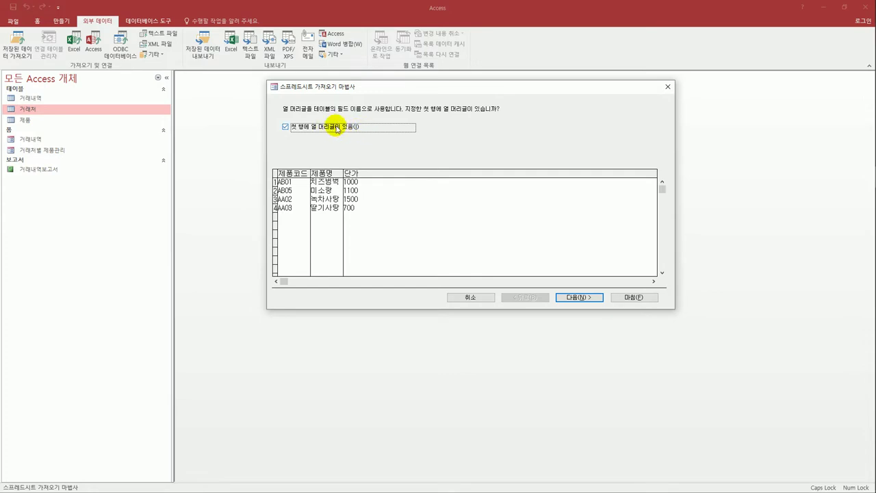
{"action": "left_click", "coordinate": [580, 297]}
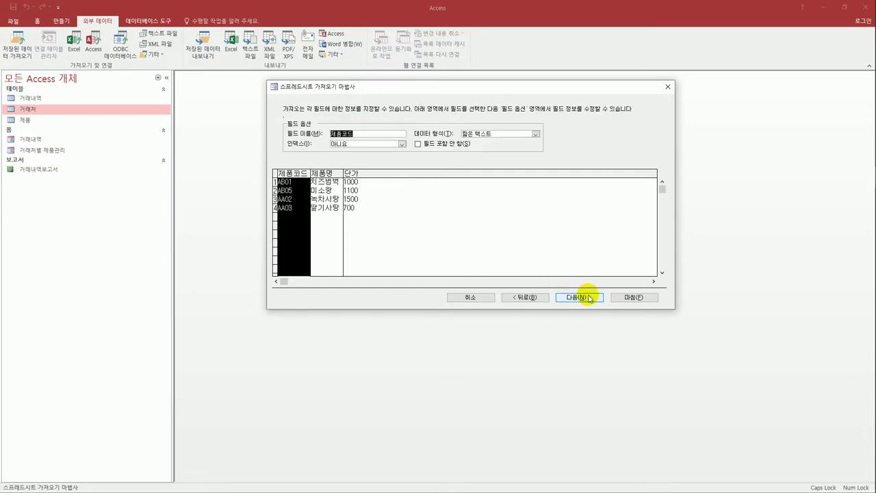
{"action": "left_click", "coordinate": [579, 297]}
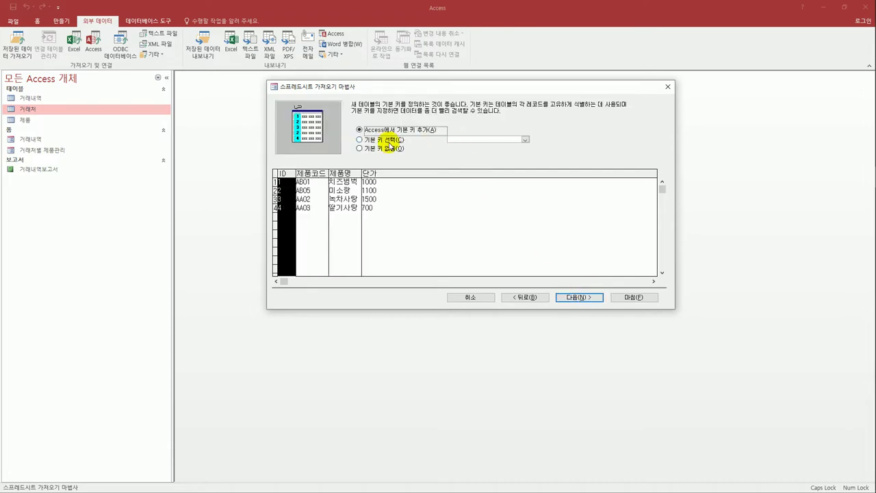
Step: Choose 제품명 as the primary key and finish importing the data as the table 추가제품
{"action": "left_click", "coordinate": [387, 142]}
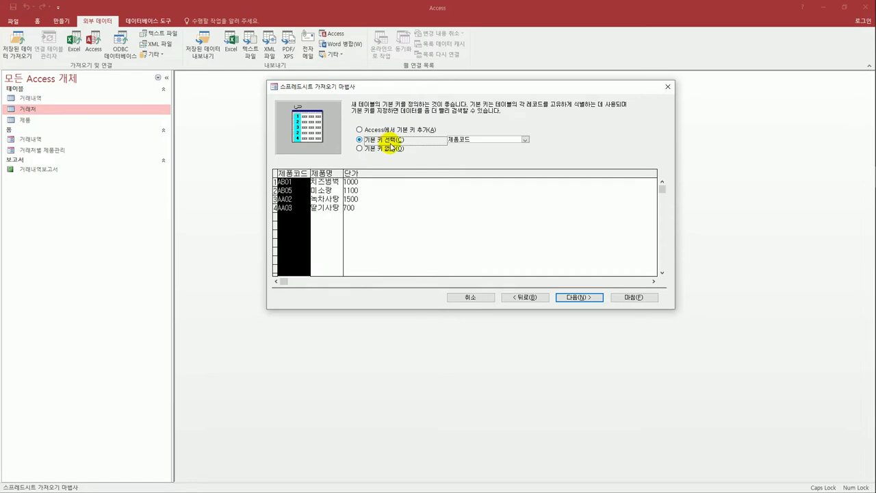
{"action": "left_click", "coordinate": [525, 139]}
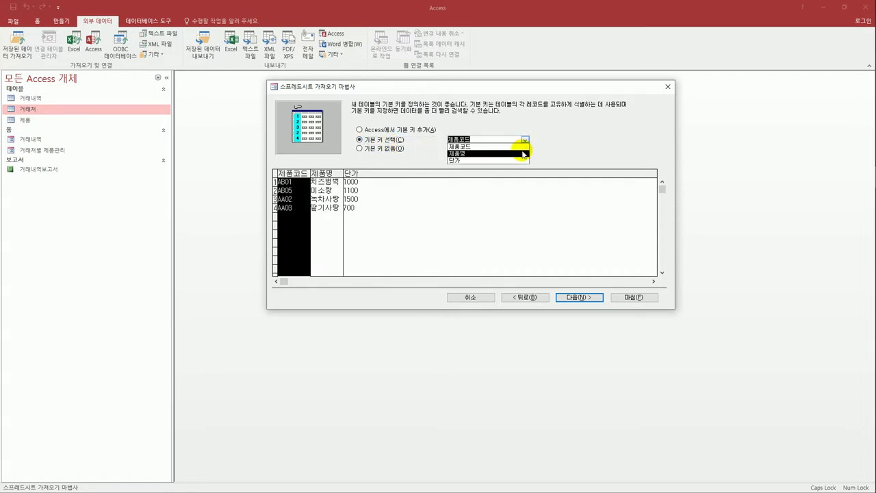
{"action": "left_click", "coordinate": [522, 153]}
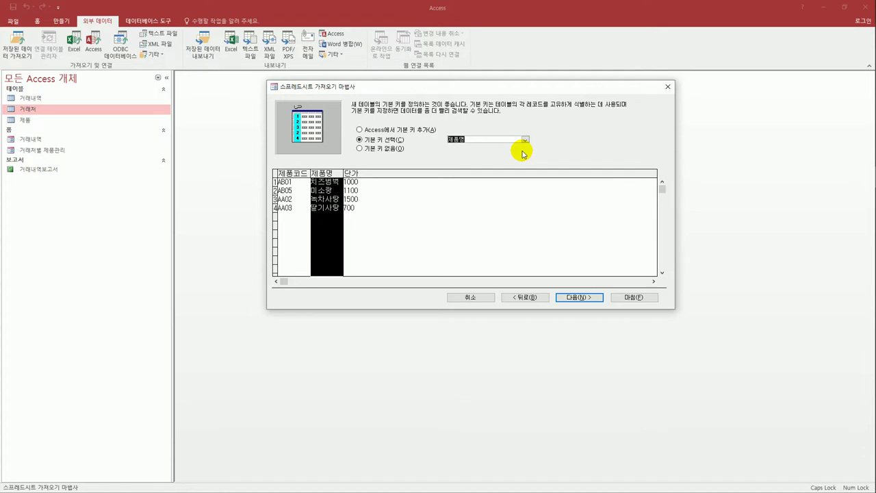
{"action": "left_click", "coordinate": [567, 299]}
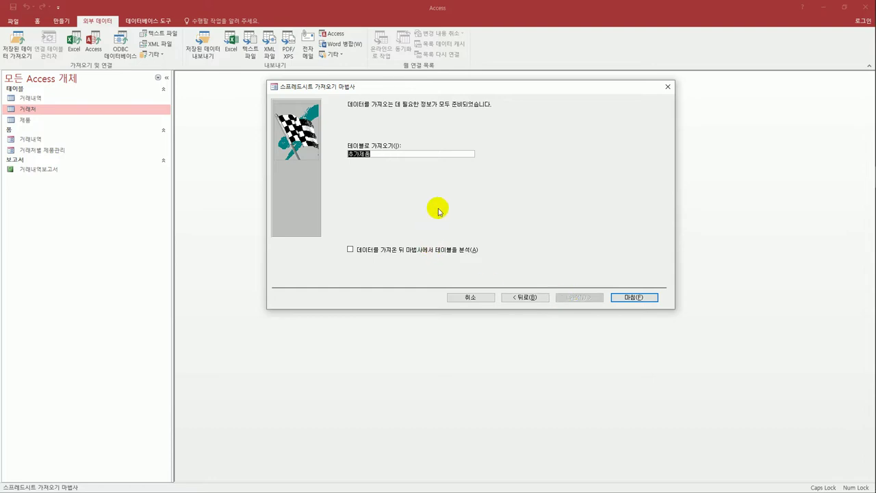
{"action": "left_click", "coordinate": [617, 297]}
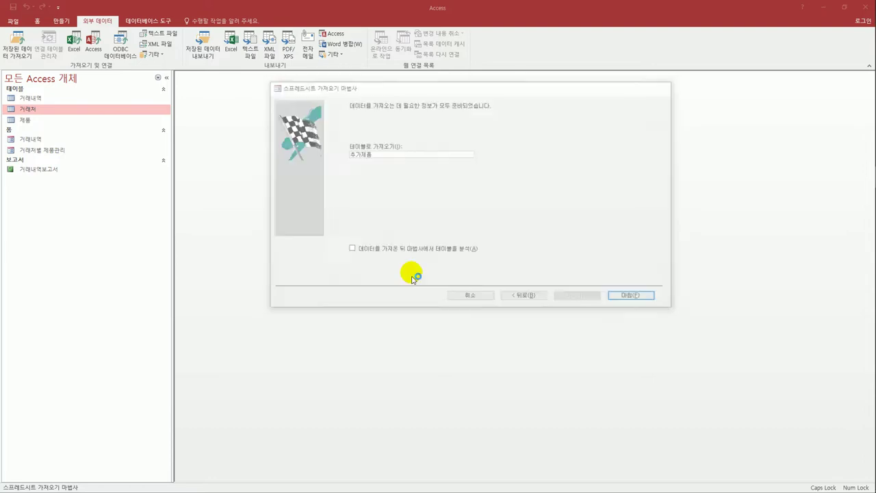
{"action": "left_click", "coordinate": [570, 373]}
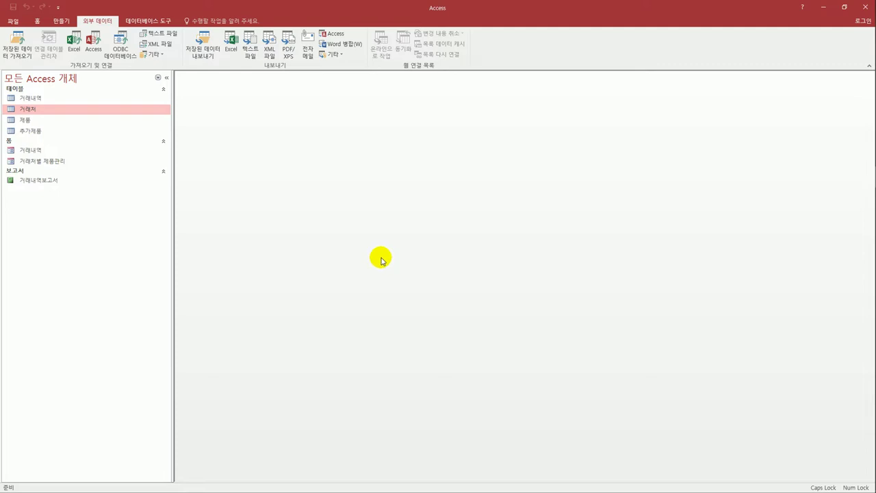
Step: Open the 거래내역 form in design view and show the form's data properties
{"action": "left_click", "coordinate": [55, 149]}
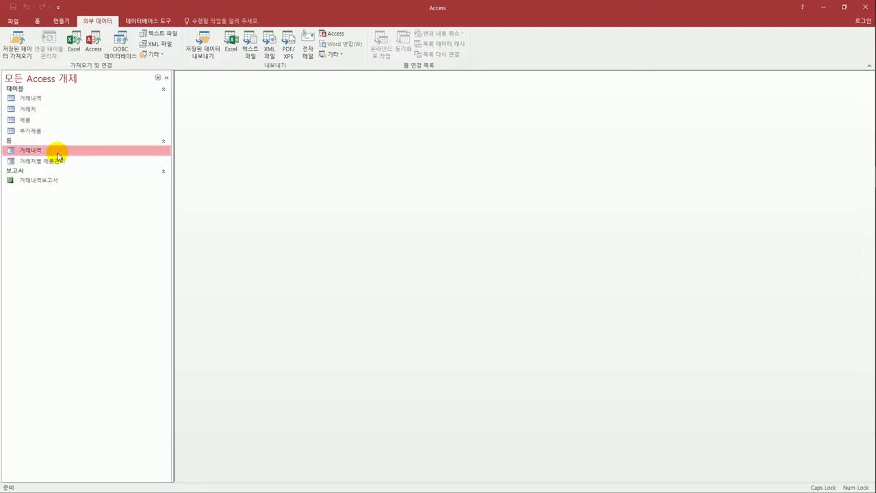
{"action": "right_click", "coordinate": [56, 151]}
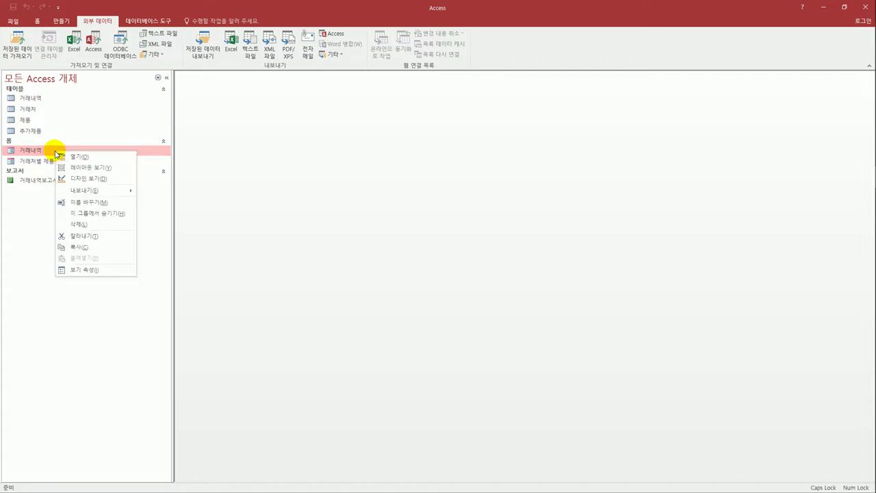
{"action": "left_click", "coordinate": [83, 178]}
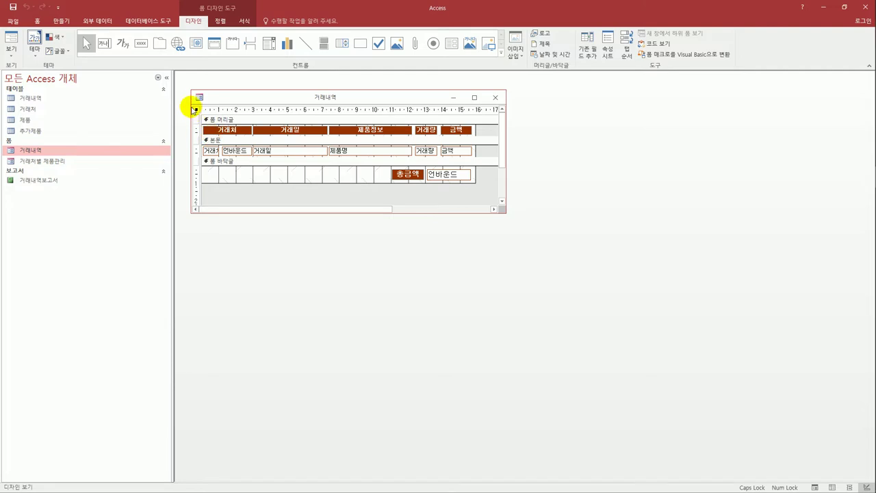
{"action": "left_click", "coordinate": [607, 47]}
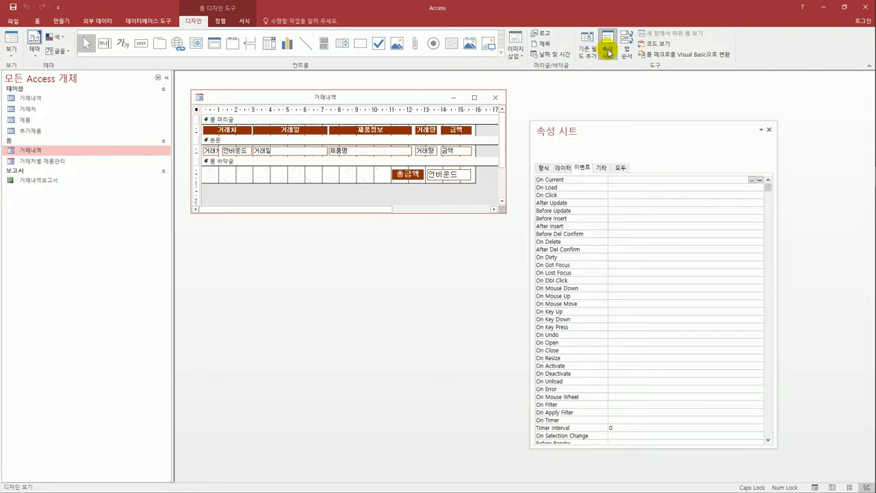
{"action": "left_click_drag", "start_coordinate": [578, 129], "coordinate": [463, 134]}
{"action": "left_click", "coordinate": [446, 174]}
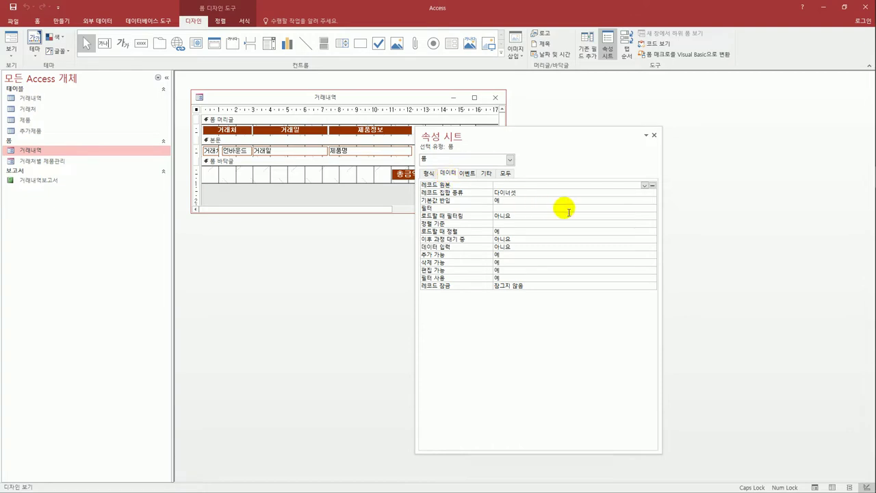
Step: Set the form's record source to 거래내역 and its default view to 연속 폼
{"action": "left_click", "coordinate": [645, 186]}
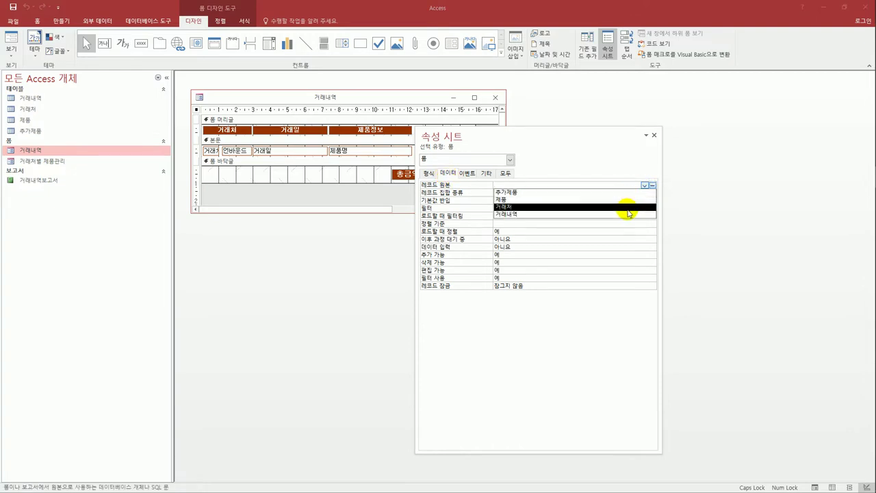
{"action": "left_click", "coordinate": [629, 212]}
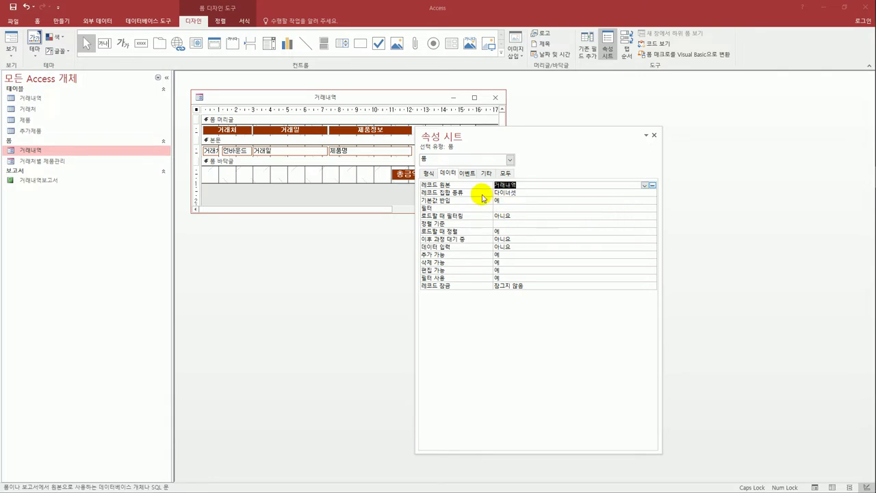
{"action": "left_click", "coordinate": [426, 175]}
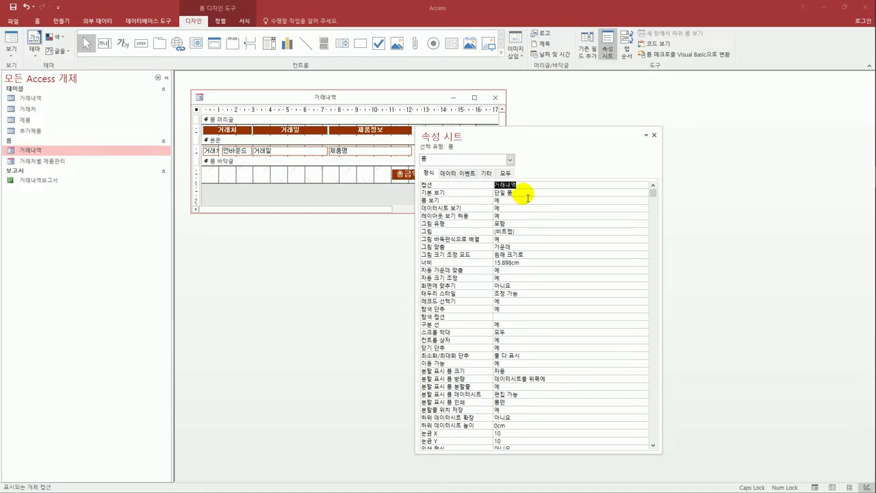
{"action": "left_click", "coordinate": [528, 197]}
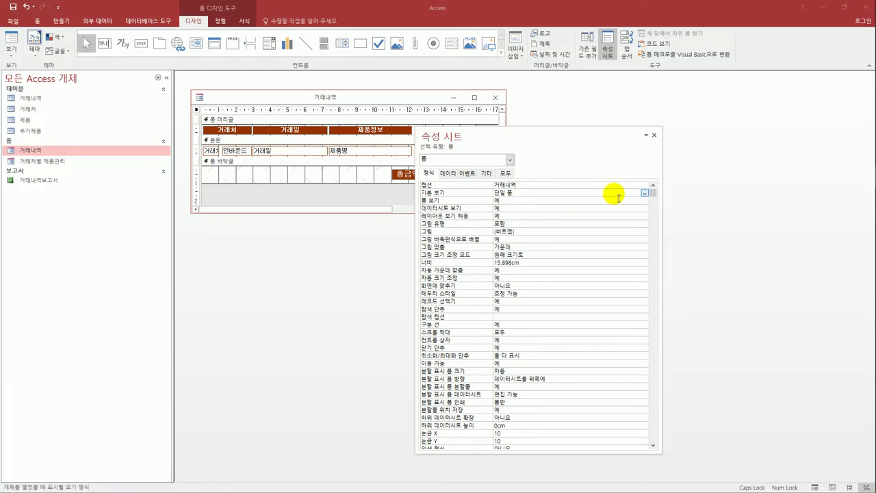
{"action": "left_click", "coordinate": [644, 194]}
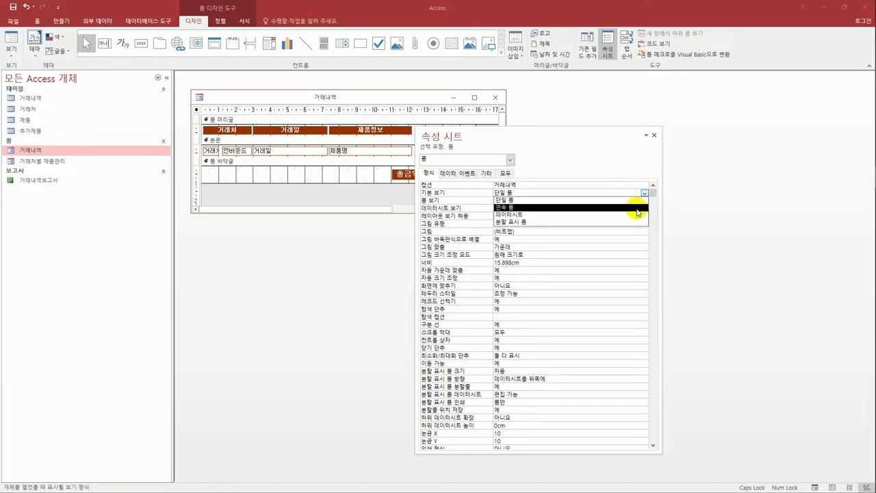
{"action": "left_click", "coordinate": [637, 207]}
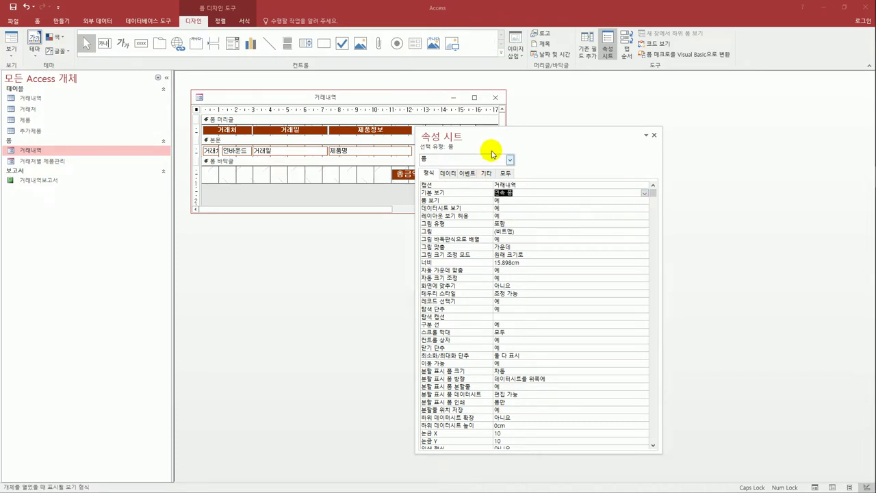
Step: Set the control source of the txt거래처명 text box to =DLookUp("[거래처명]","거래처","[거래처코드]=[txt거래처코드]")
{"action": "left_click_drag", "start_coordinate": [507, 135], "coordinate": [597, 127]}
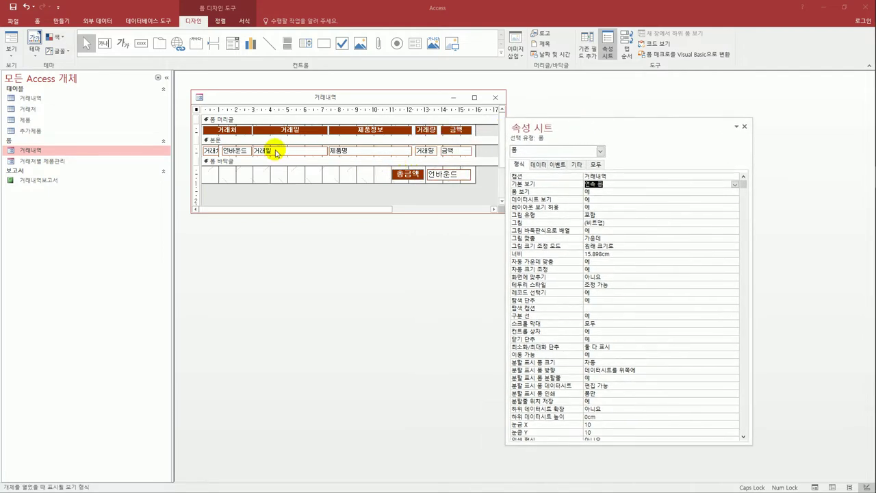
{"action": "left_click", "coordinate": [238, 152]}
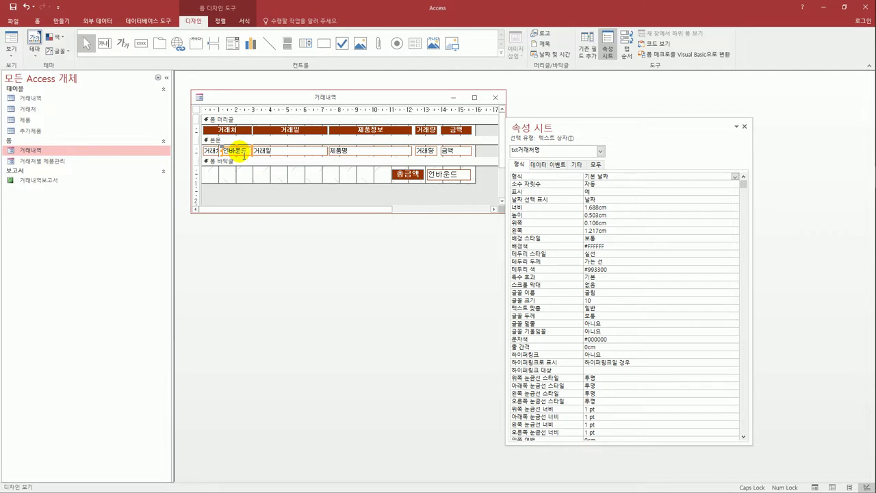
{"action": "left_click", "coordinate": [538, 165]}
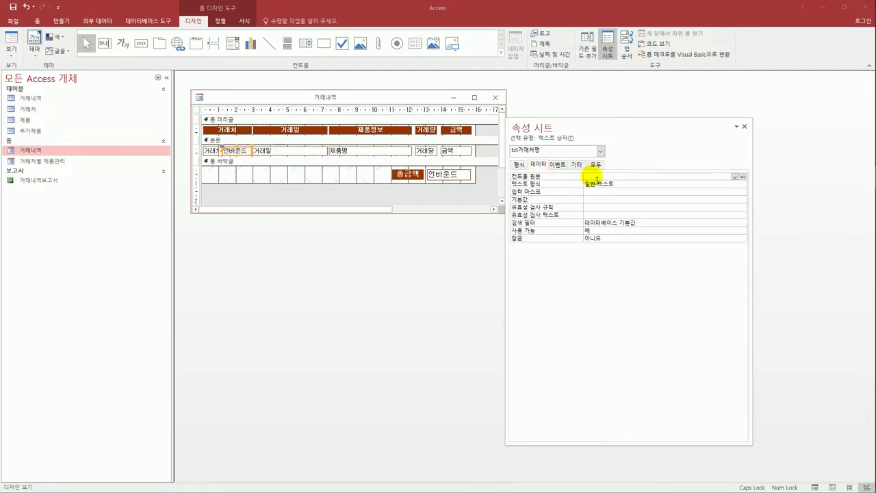
{"action": "left_click", "coordinate": [597, 177]}
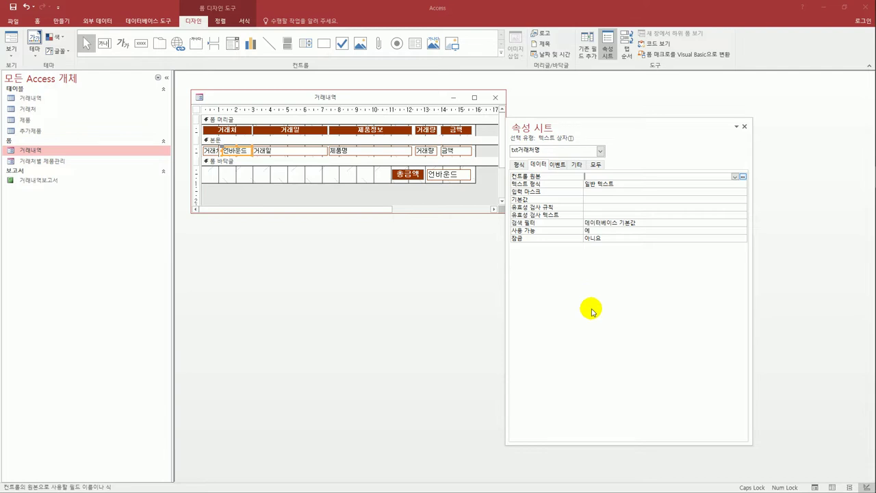
{"action": "type", "text": "="}
{"action": "key", "text": "BackSpace"}
{"action": "type", "text": "DLOOK"}
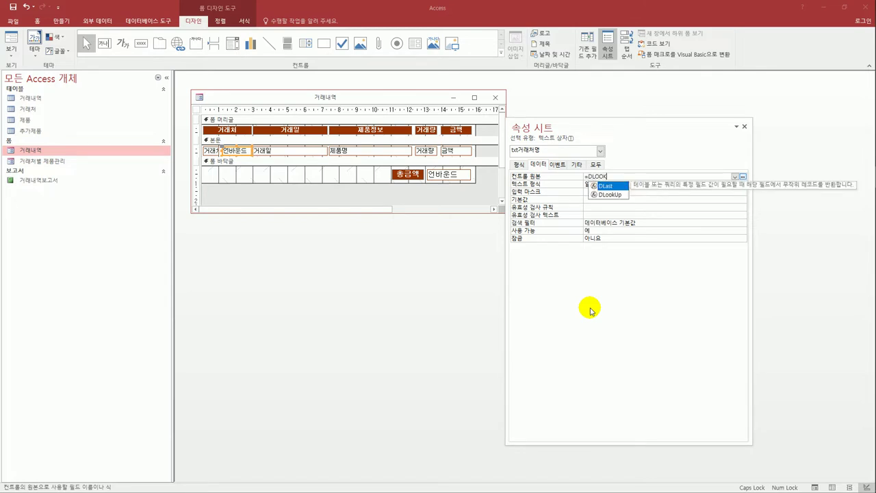
{"action": "type", "text": "UP(\""}
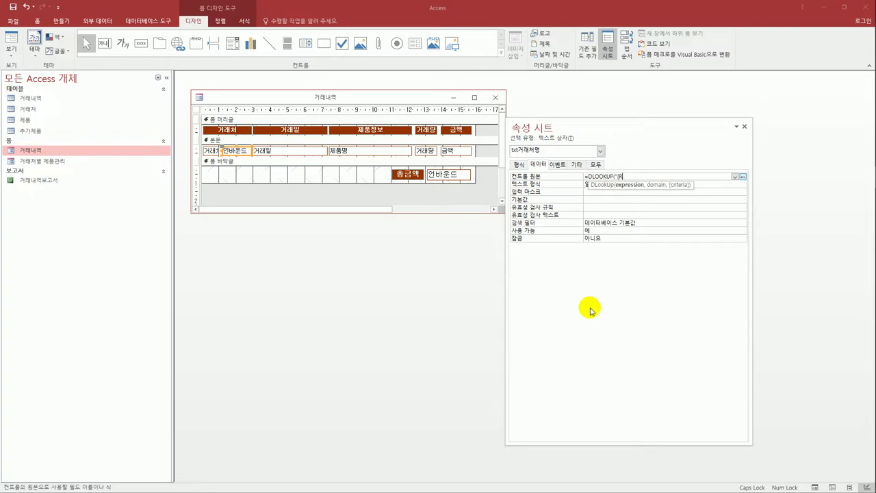
{"action": "type", "text": "거래처명"}
{"action": "key", "text": "Hangul"}
{"action": "type", "text": "\","}
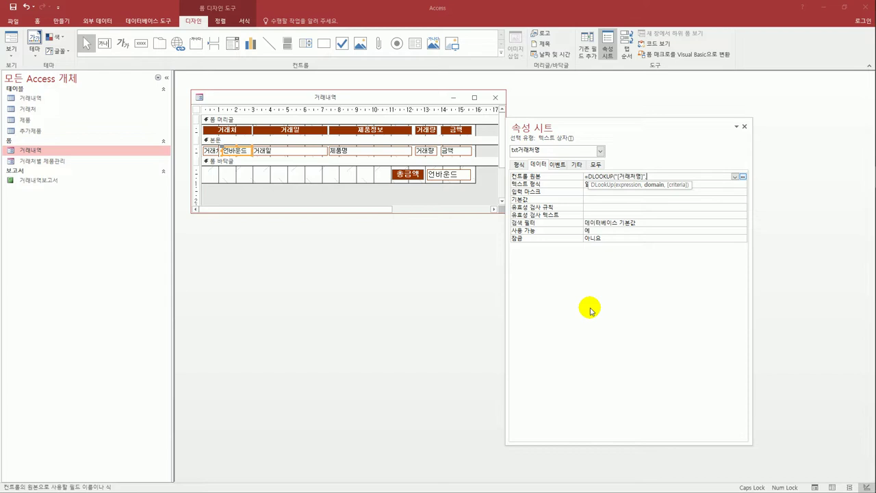
{"action": "type", "text": "\"거래처\",\"\""}
{"action": "key", "text": "BackSpace"}
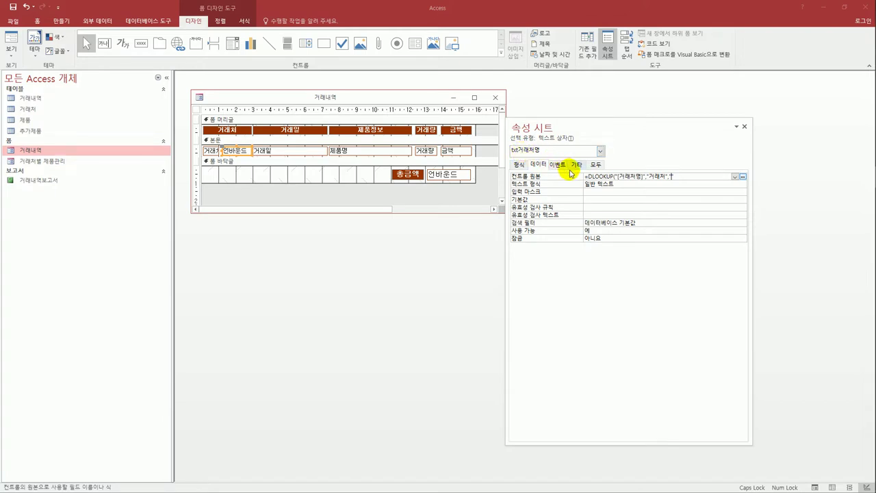
{"action": "type", "text": "\"["}
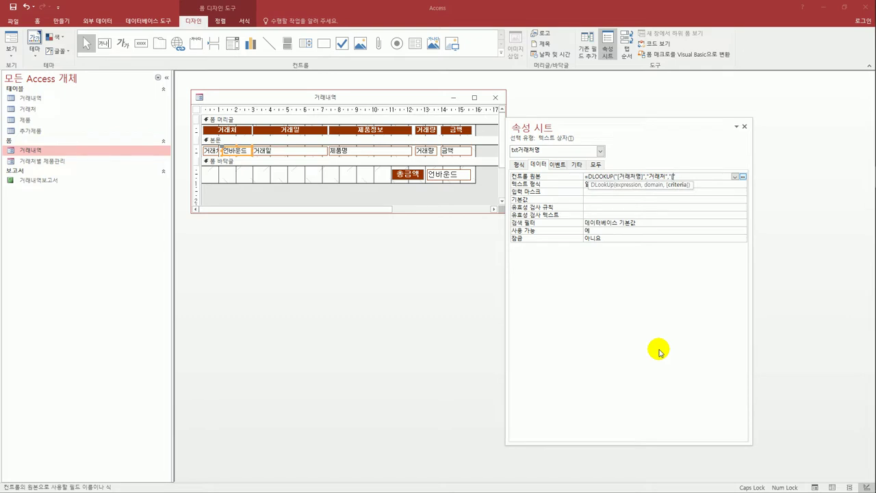
{"action": "type", "text": "거래처코드]=[ㅅ"}
{"action": "key", "text": "BackSpace"}
{"action": "key", "text": "Caps_Lock"}
{"action": "type", "text": "txt거래처코드"}
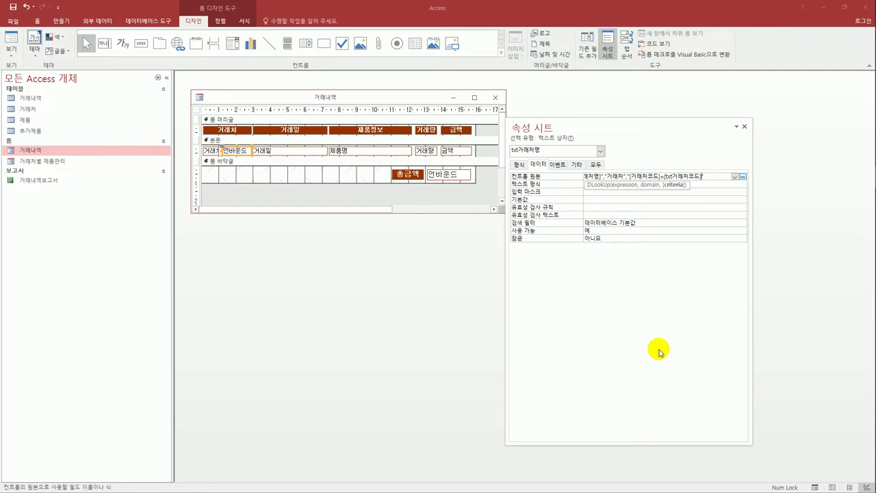
{"action": "type", "text": ")"}
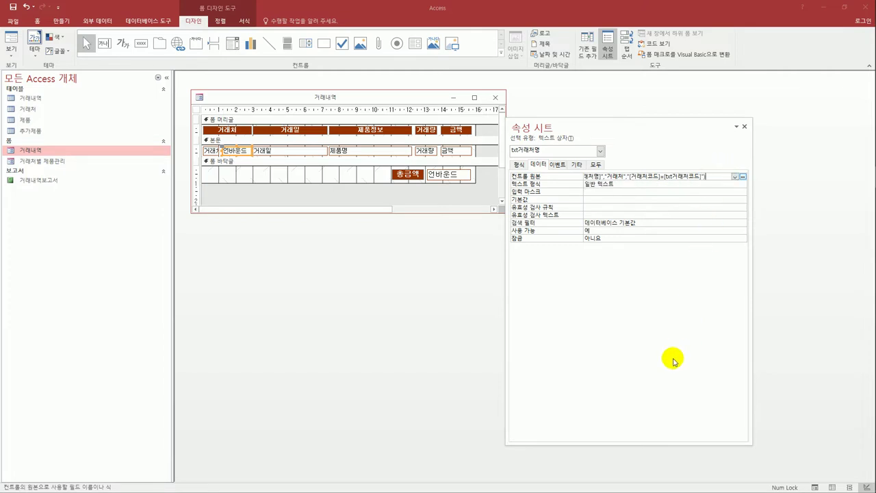
{"action": "left_click", "coordinate": [628, 192]}
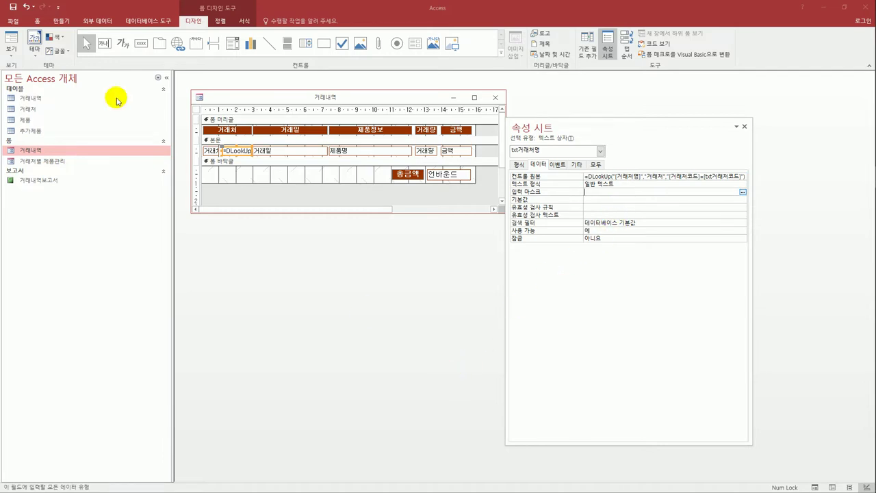
Step: Check the customer names in the 거래내역 form's form view and return to design view
{"action": "left_click", "coordinate": [9, 38]}
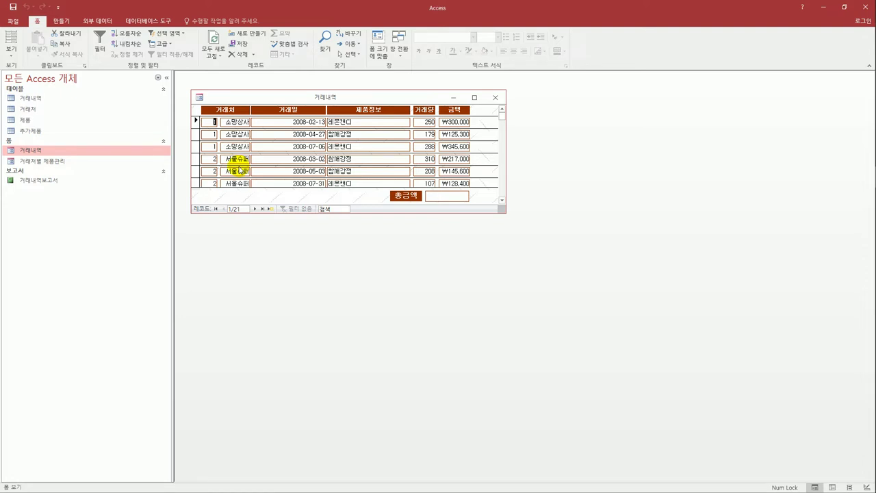
{"action": "left_click", "coordinate": [10, 54]}
{"action": "left_click", "coordinate": [22, 133]}
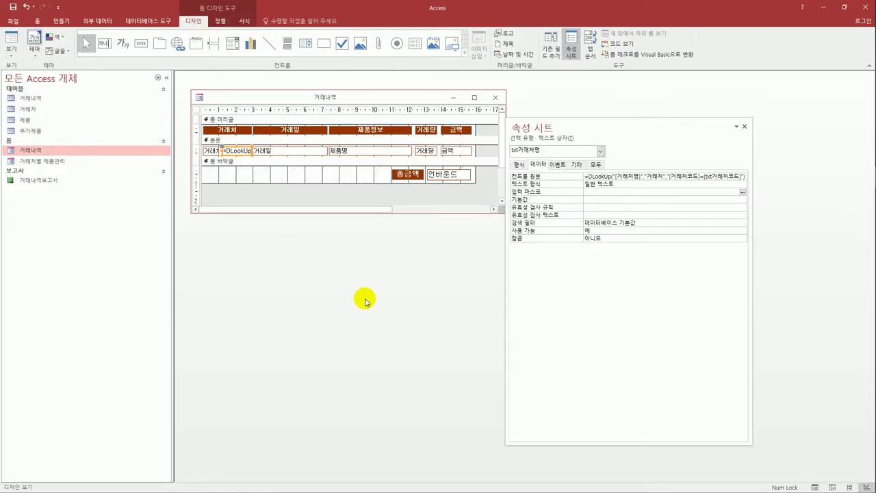
Step: Set the tab stop property of the txt금액 text box to 아니요
{"action": "left_click", "coordinate": [460, 153]}
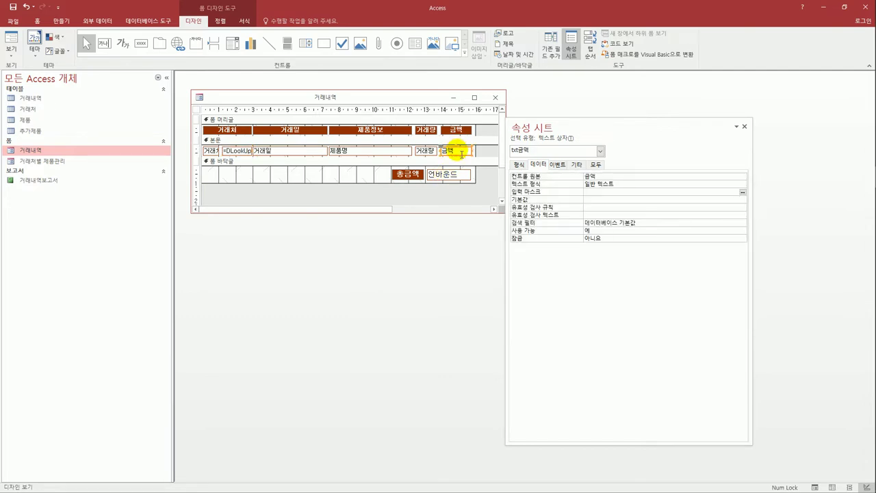
{"action": "left_click", "coordinate": [577, 164]}
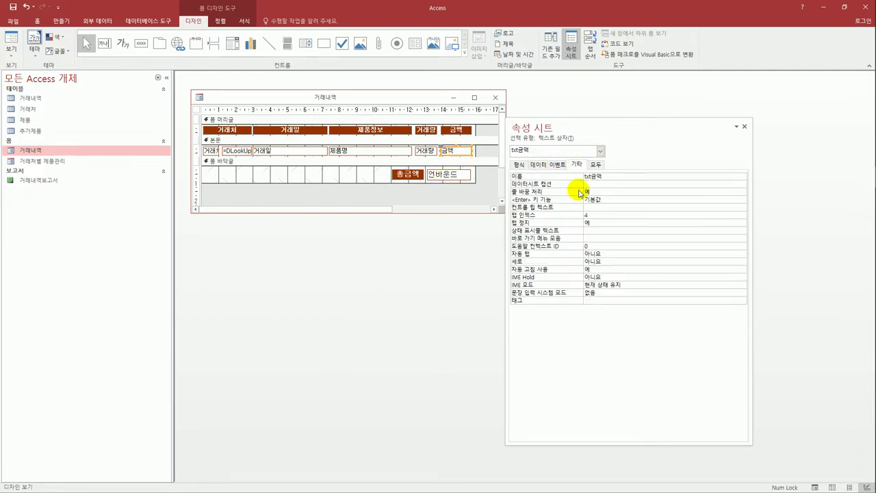
{"action": "double_click", "coordinate": [589, 222]}
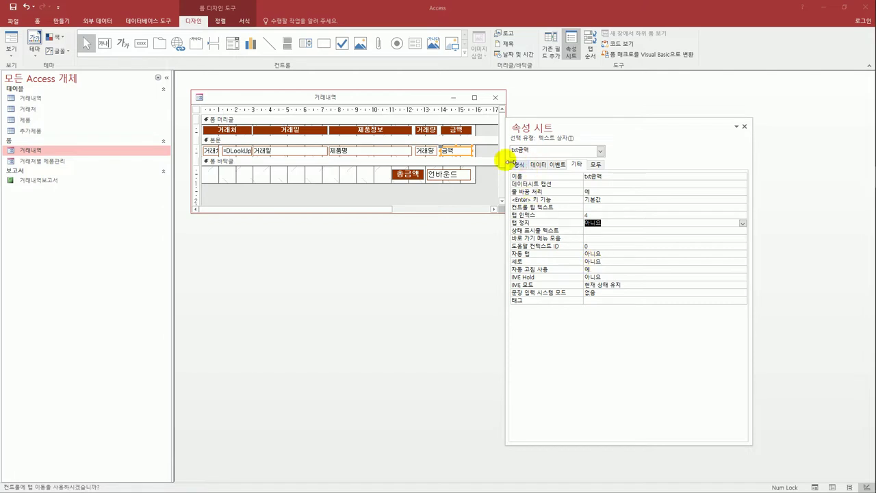
Step: Set the control source of the txt총금액 footer text box to =Sum([금액]) and close the form after checking it in form view
{"action": "left_click", "coordinate": [444, 180]}
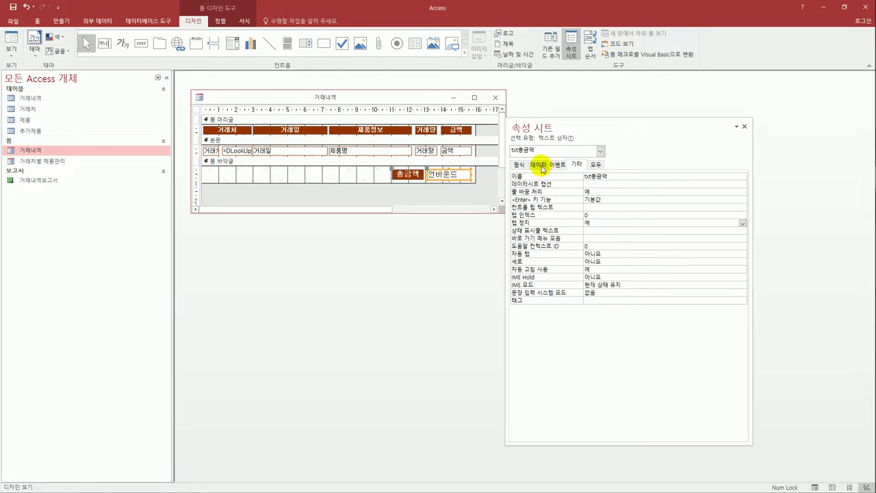
{"action": "left_click", "coordinate": [539, 165]}
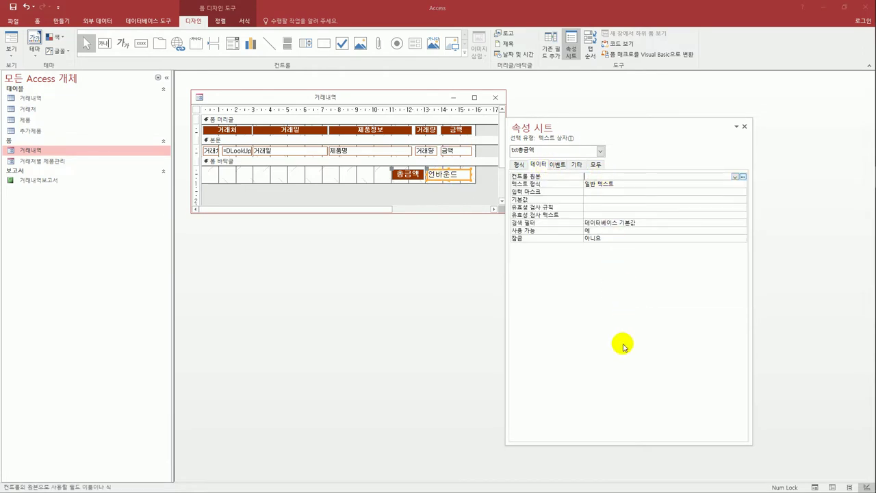
{"action": "type", "text": "=sum([총계"}
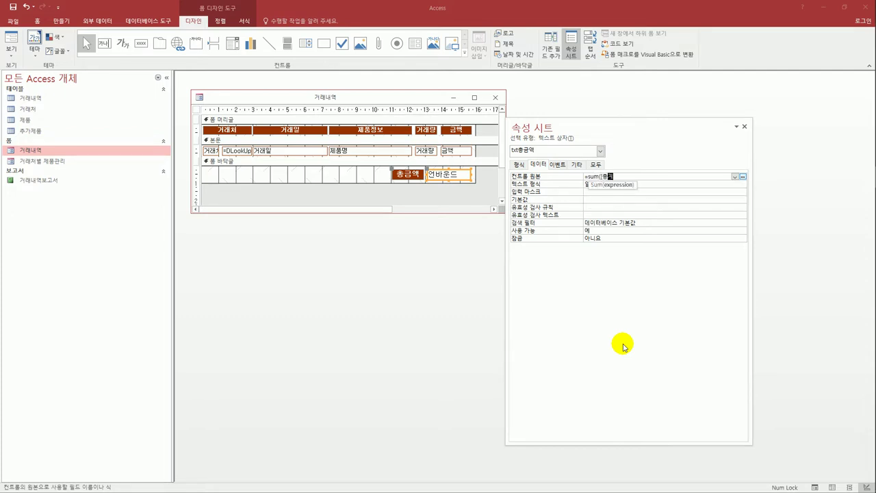
{"action": "type", "text": "])"}
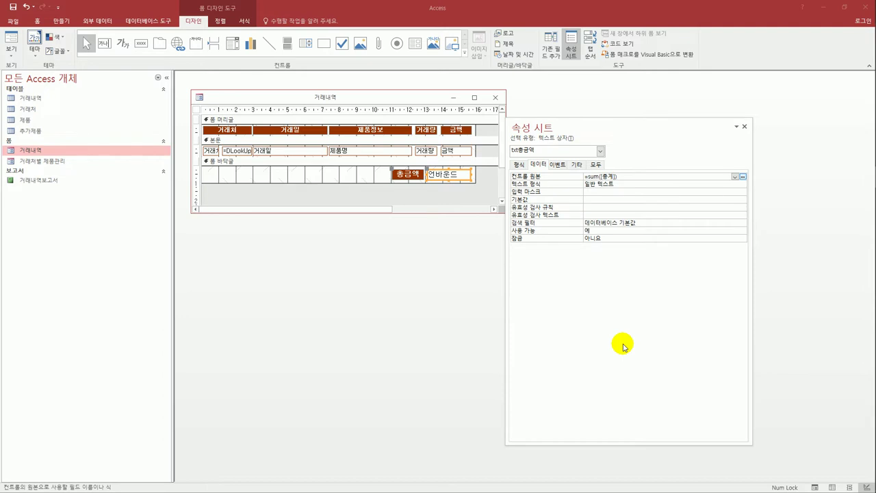
{"action": "key", "text": "BackSpace"}
{"action": "key", "text": "BackSpace"}
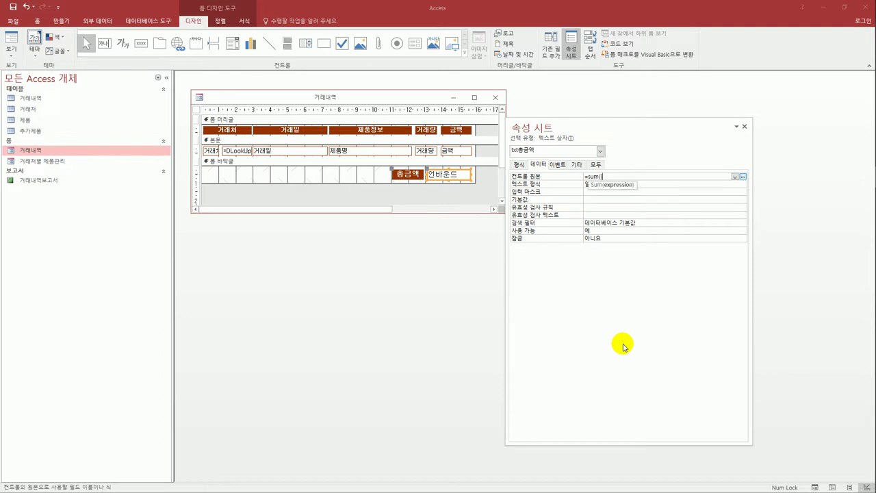
{"action": "type", "text": "금액])"}
{"action": "key", "text": "Return"}
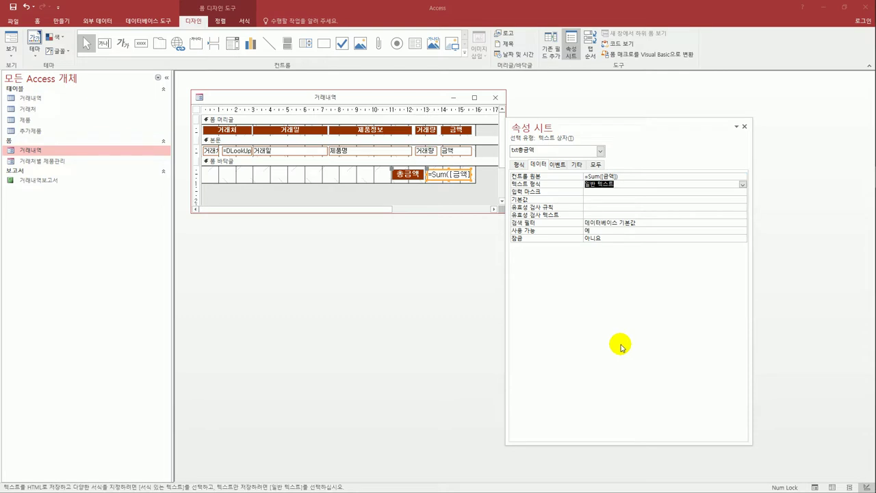
{"action": "left_click", "coordinate": [9, 48]}
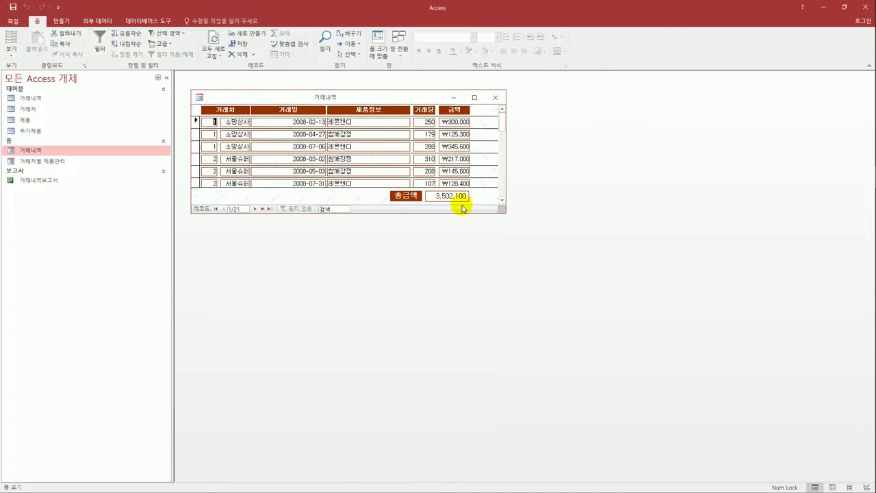
{"action": "left_click", "coordinate": [496, 98]}
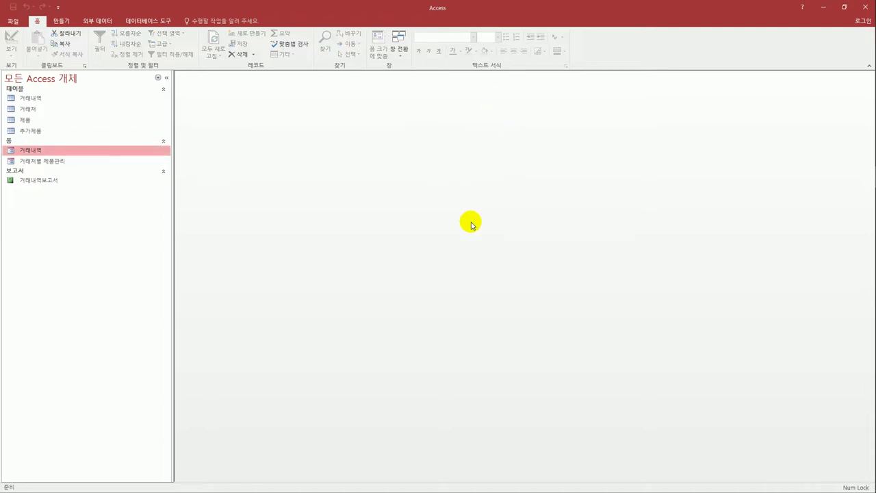
Step: Open the 거래내역 form in design view and change the cmb제품명 text box into a combo box
{"action": "right_click", "coordinate": [18, 152]}
{"action": "left_click", "coordinate": [70, 180]}
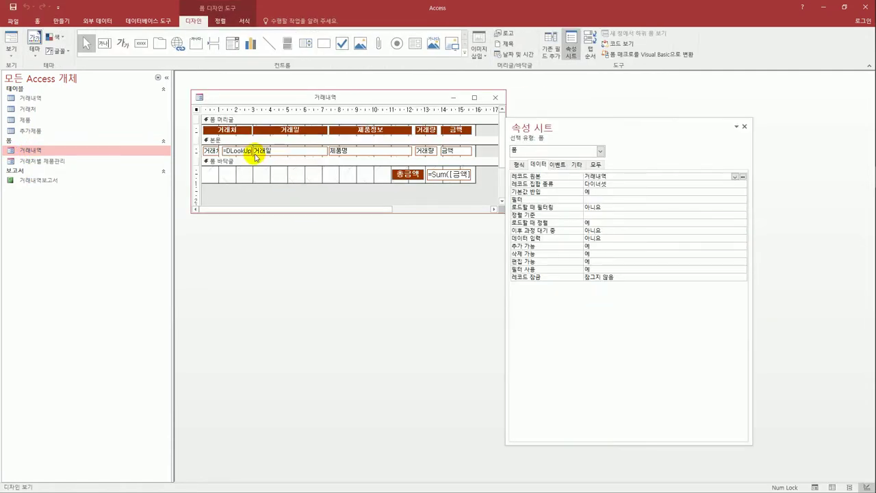
{"action": "left_click", "coordinate": [363, 158]}
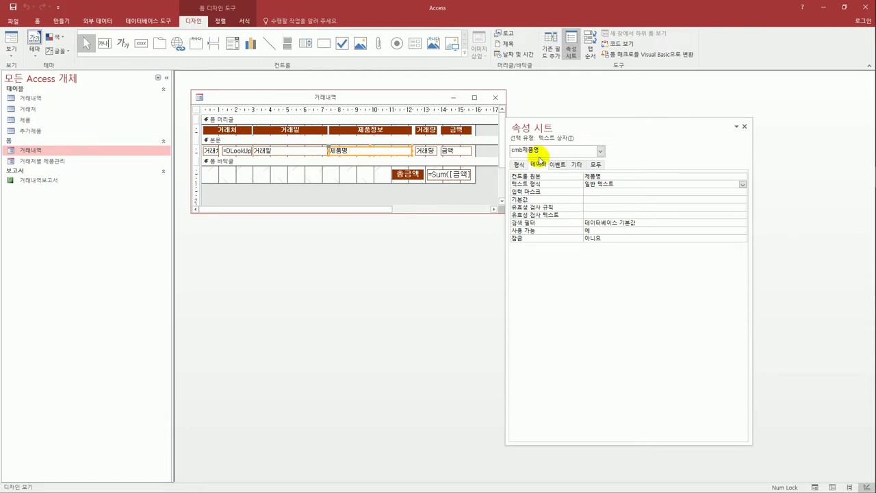
{"action": "right_click", "coordinate": [390, 150]}
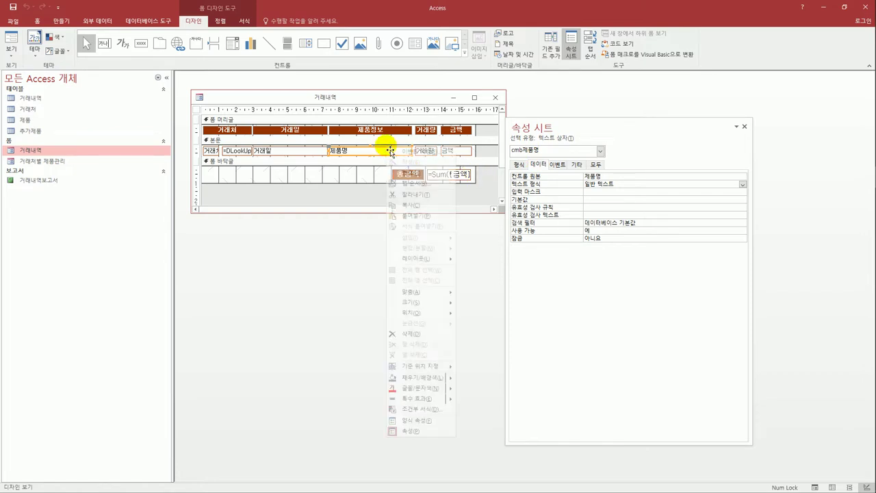
{"action": "mouse_move", "coordinate": [416, 172]}
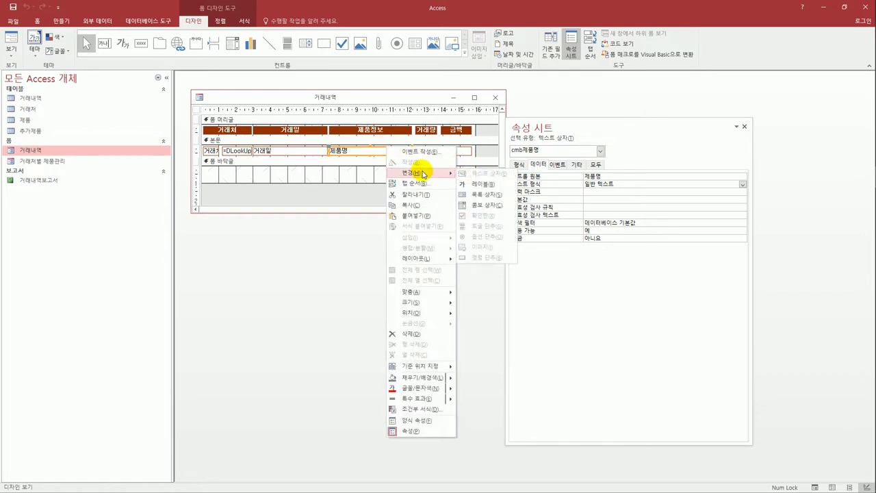
{"action": "left_click", "coordinate": [485, 204]}
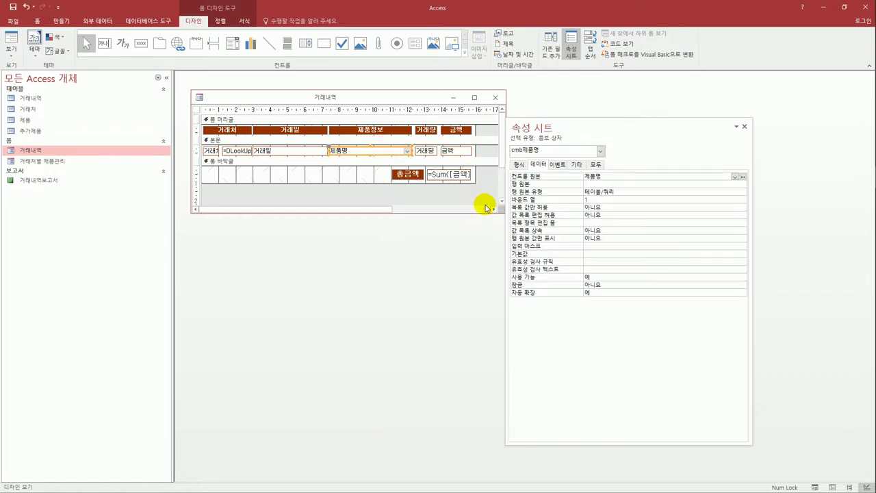
Step: Build the cmb제품명 row source as a query on the 제품 table with the fields 제품코드, 제품명 and 단가, and save it
{"action": "left_click", "coordinate": [610, 185]}
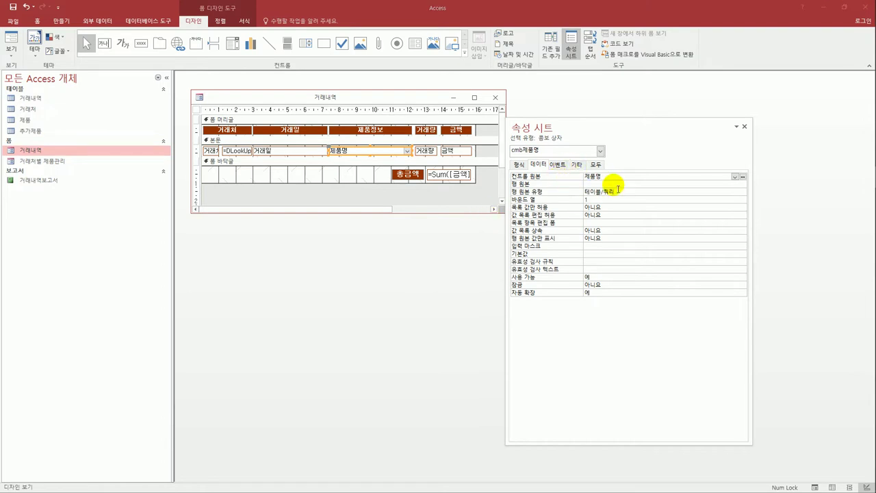
{"action": "left_click", "coordinate": [743, 184]}
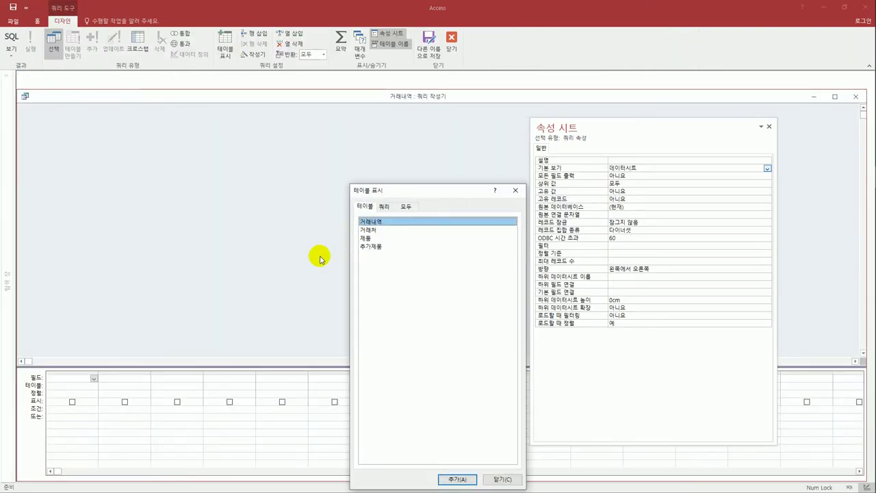
{"action": "double_click", "coordinate": [380, 240]}
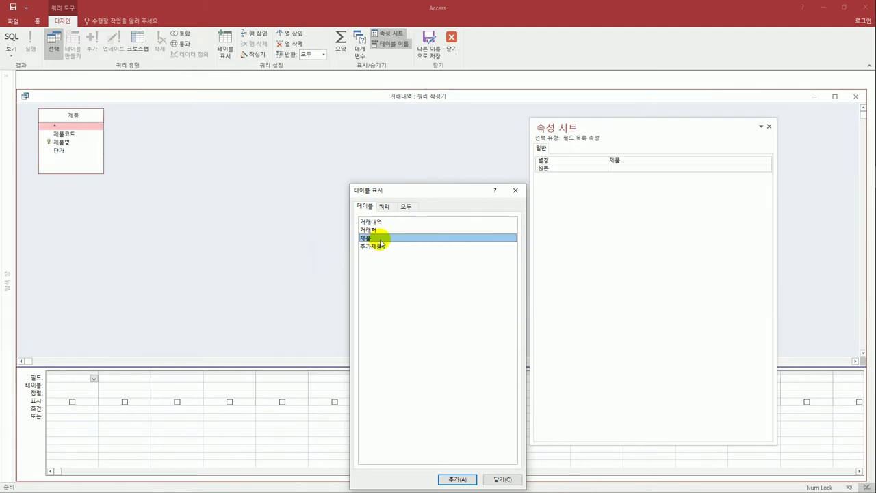
{"action": "left_click", "coordinate": [516, 189]}
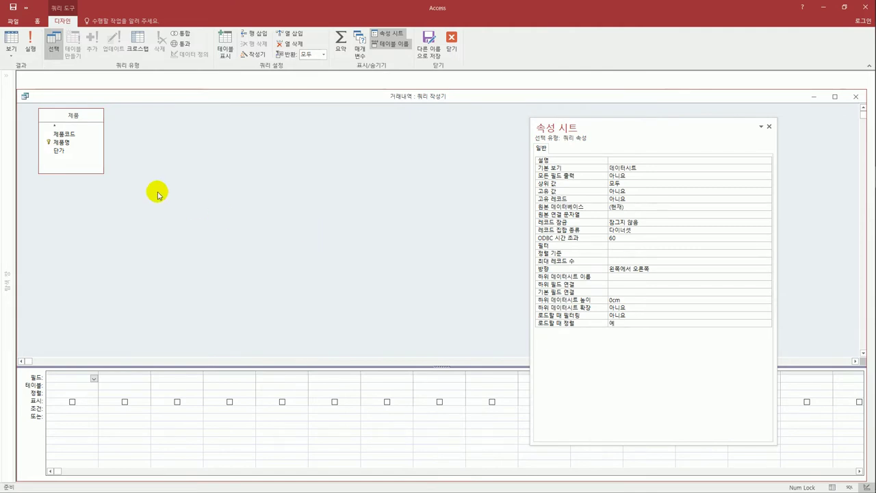
{"action": "double_click", "coordinate": [65, 135]}
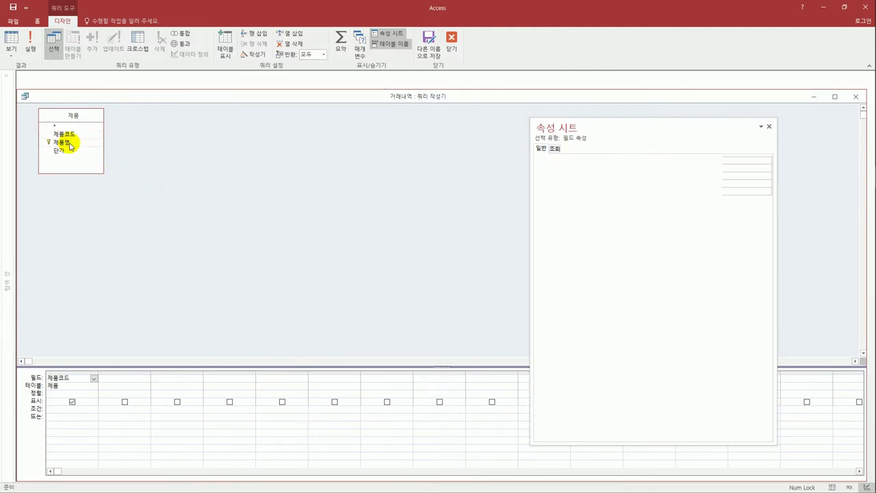
{"action": "double_click", "coordinate": [68, 145]}
{"action": "double_click", "coordinate": [66, 152]}
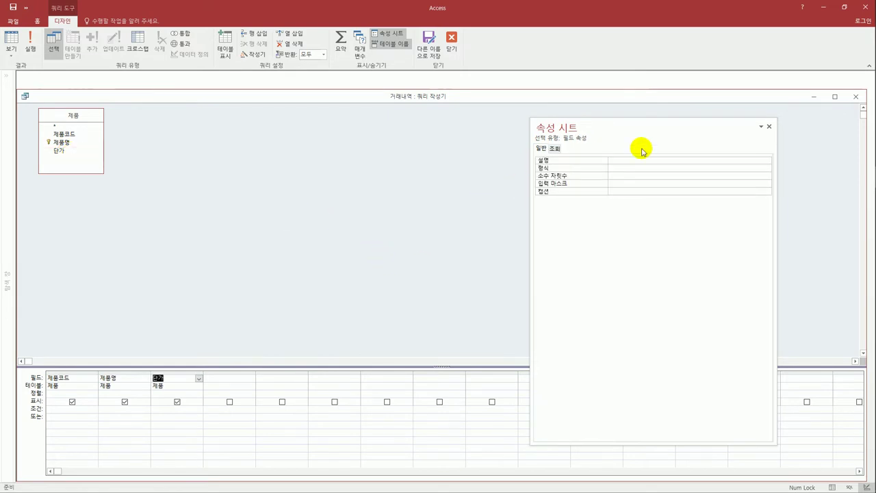
{"action": "left_click", "coordinate": [856, 96]}
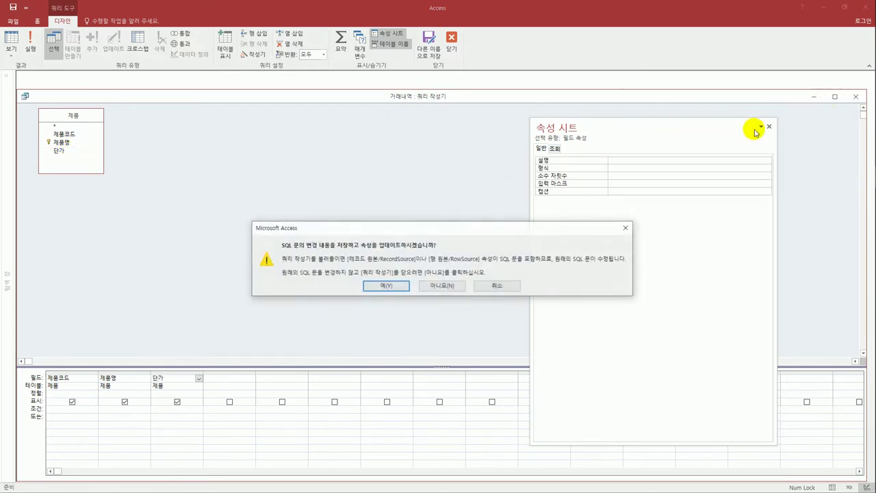
{"action": "left_click", "coordinate": [376, 286]}
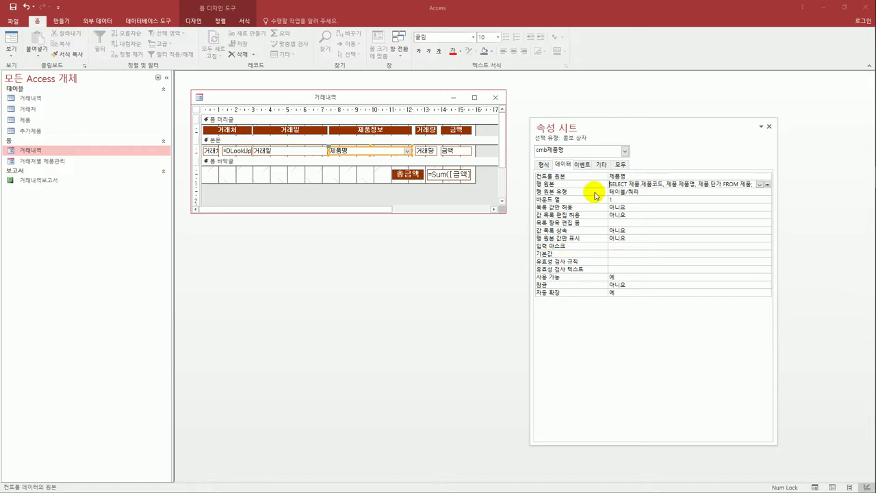
Step: Set the combo box's column count to 3 and column widths to 2;1.5;2, then save and close the 거래내역 form
{"action": "left_click", "coordinate": [545, 164]}
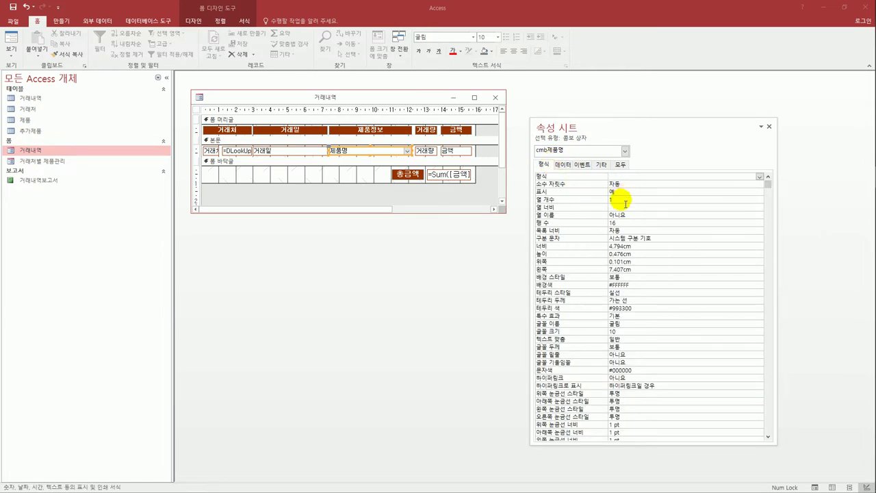
{"action": "left_click", "coordinate": [605, 200]}
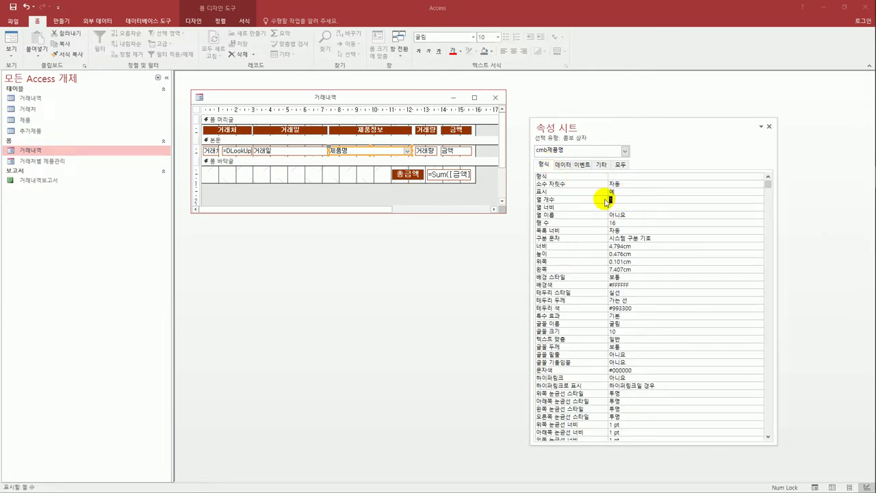
{"action": "type", "text": "3"}
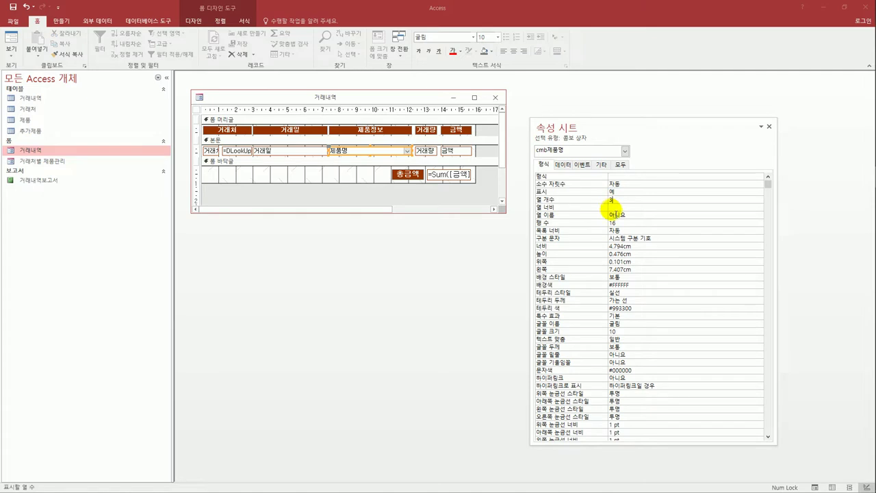
{"action": "key", "text": "Return"}
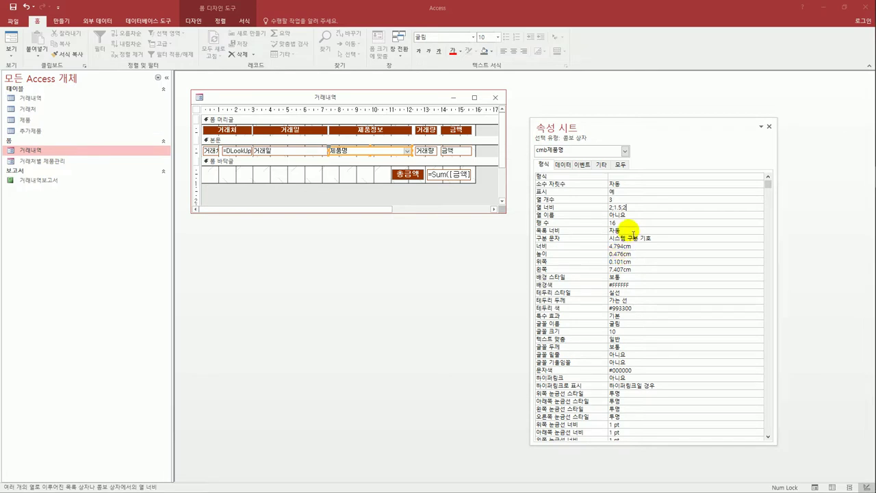
{"action": "left_click", "coordinate": [634, 224]}
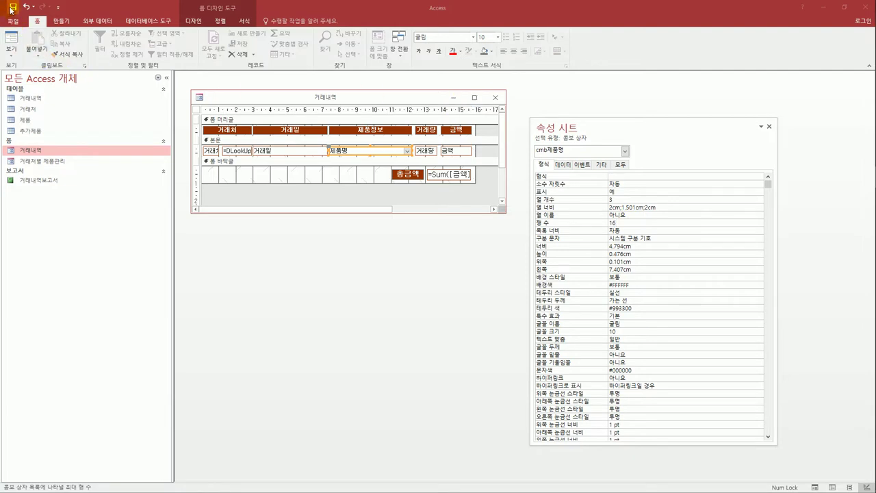
{"action": "left_click", "coordinate": [493, 98]}
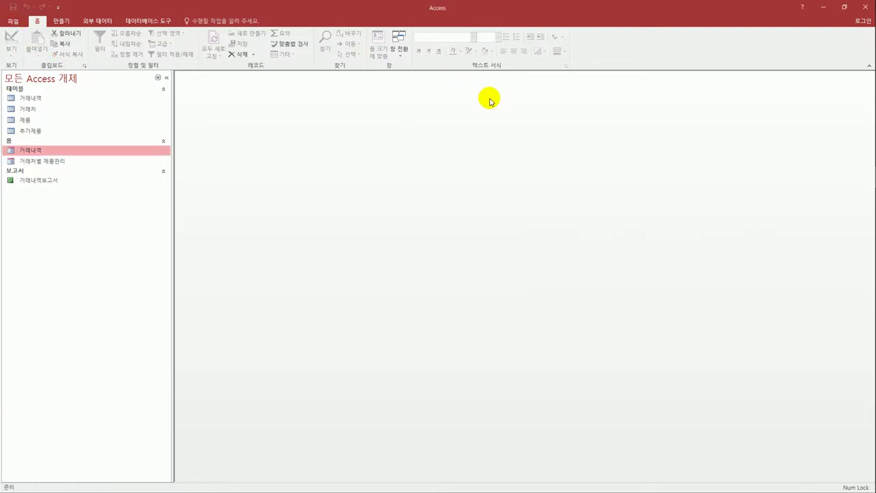
Step: Open the 거래처별 제품관리 form in design view and draw a subform control about 15.4 by 4.2 cm in the 본문 section
{"action": "left_click", "coordinate": [46, 164]}
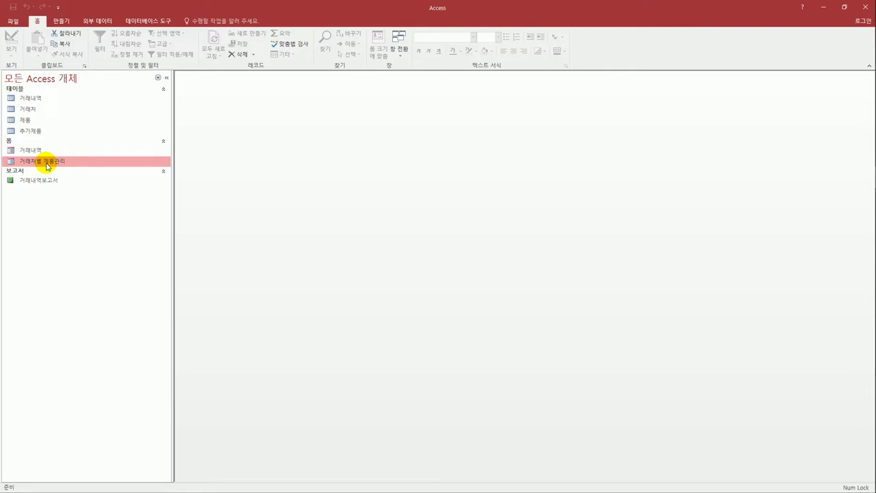
{"action": "right_click", "coordinate": [46, 165]}
{"action": "left_click", "coordinate": [102, 189]}
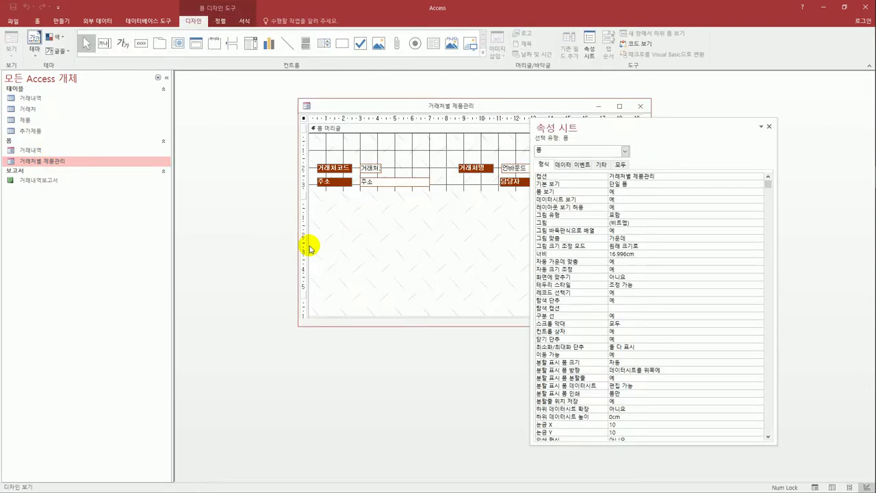
{"action": "left_click_drag", "start_coordinate": [363, 102], "coordinate": [276, 101]}
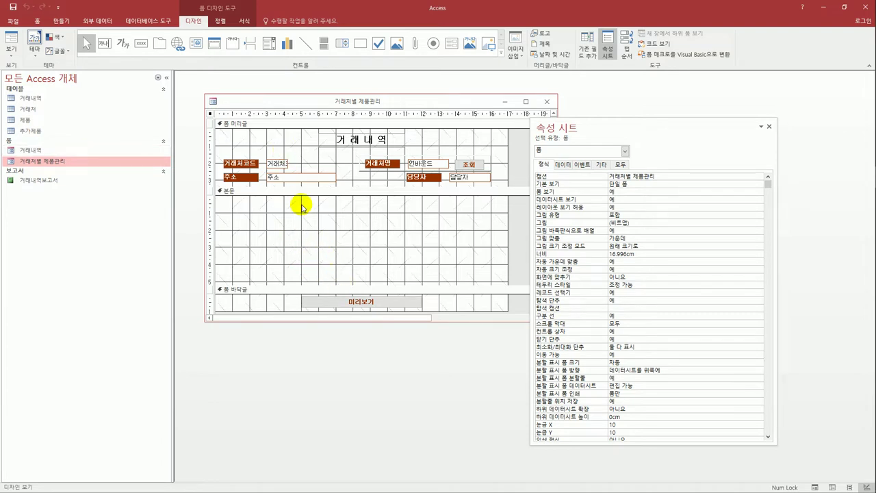
{"action": "left_click", "coordinate": [451, 45]}
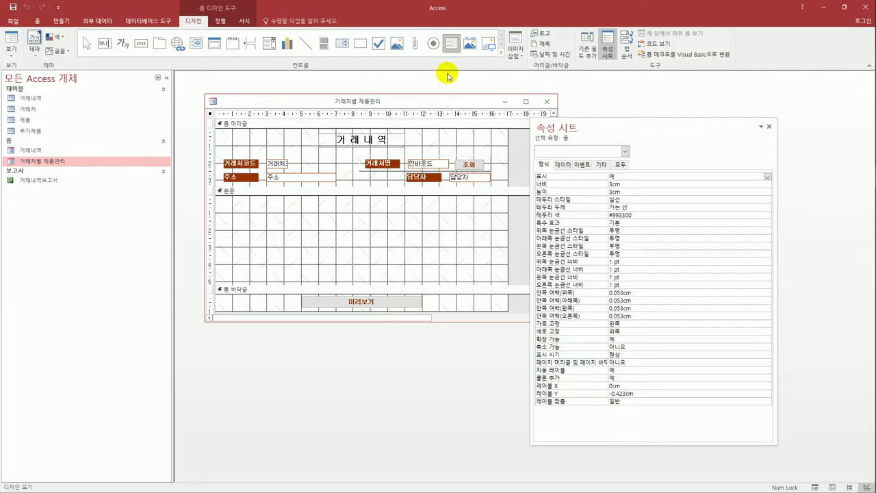
{"action": "left_click_drag", "start_coordinate": [223, 210], "coordinate": [490, 282]}
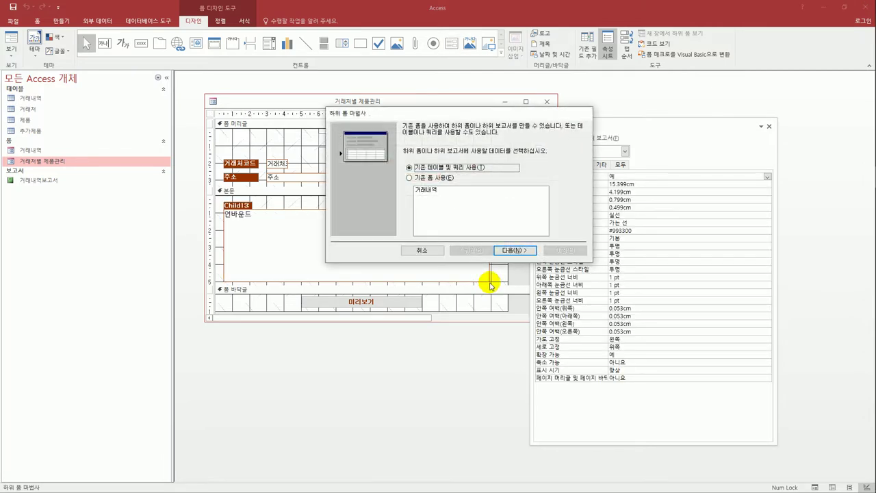
Step: Base the subform on the existing 거래내역 form, link it by 거래처코드 and name it 세부거래내역
{"action": "left_click", "coordinate": [423, 177]}
{"action": "left_click", "coordinate": [426, 189]}
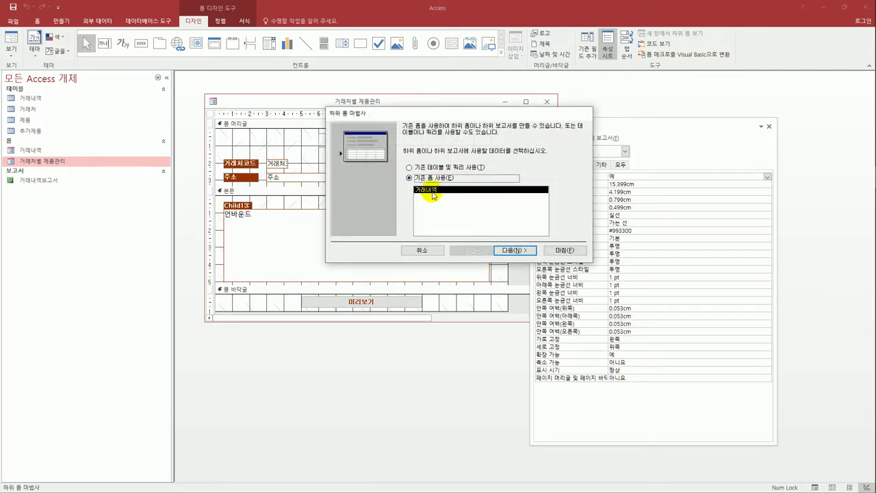
{"action": "left_click", "coordinate": [509, 251]}
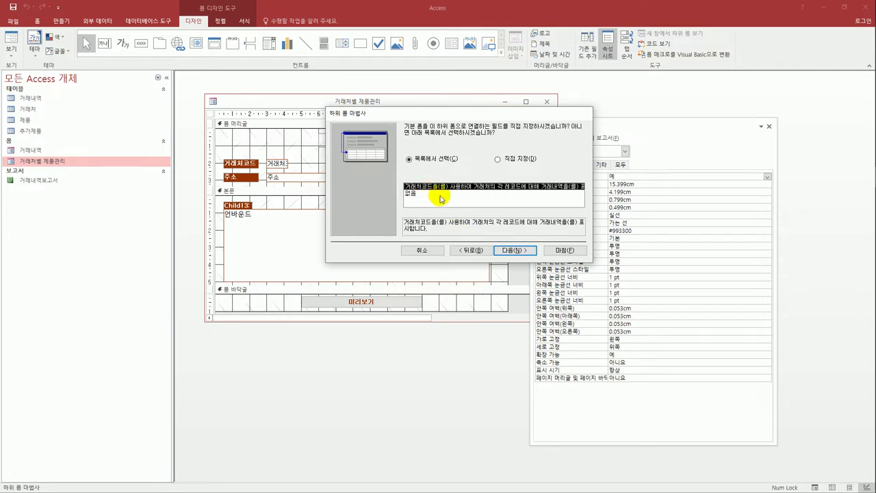
{"action": "left_click", "coordinate": [510, 251]}
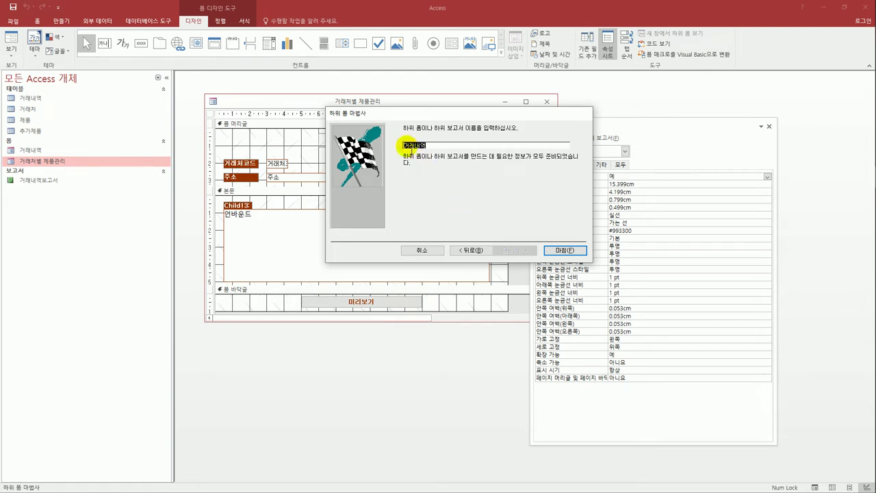
{"action": "left_click", "coordinate": [404, 145]}
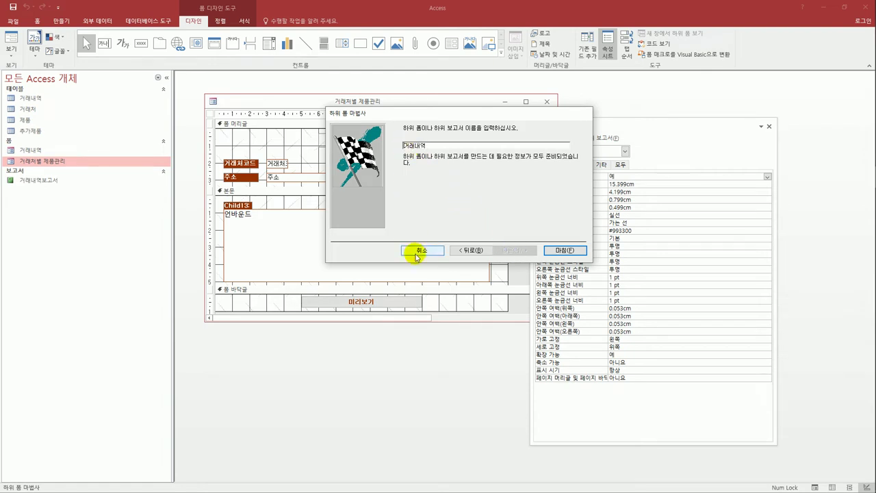
{"action": "type", "text": "ㅅㅔㅂ"}
{"action": "left_click", "coordinate": [549, 249]}
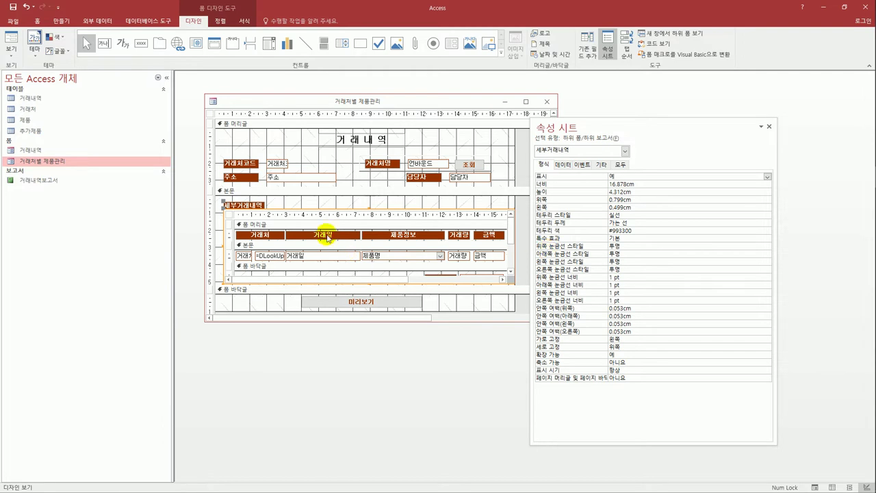
Step: Set the navigation buttons property of the form inside the 세부거래내역 subform to 아니요
{"action": "left_click", "coordinate": [229, 217]}
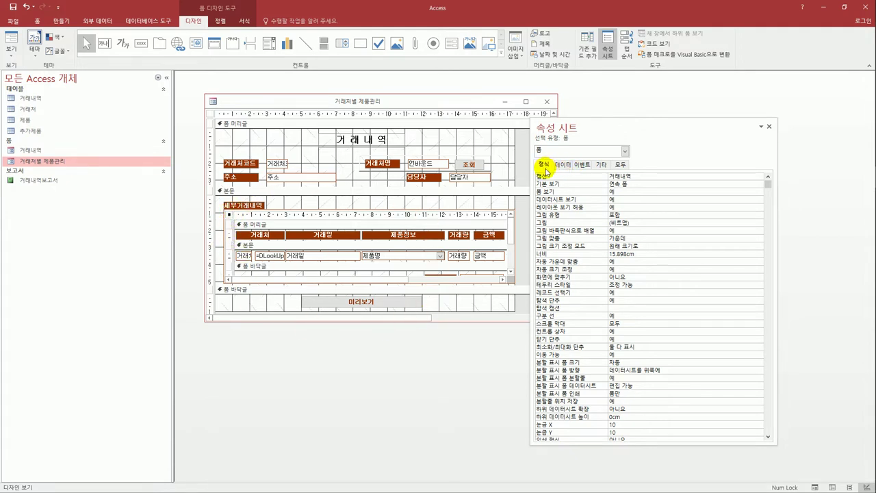
{"action": "left_click", "coordinate": [616, 301]}
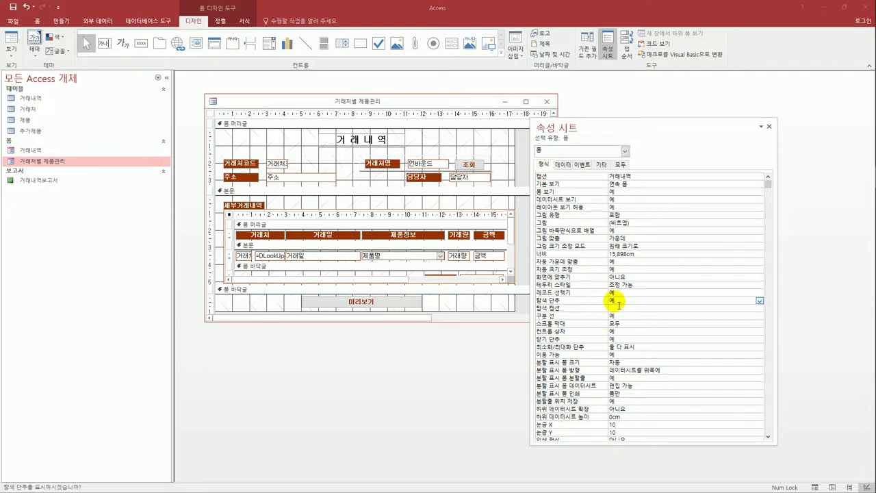
{"action": "double_click", "coordinate": [615, 301]}
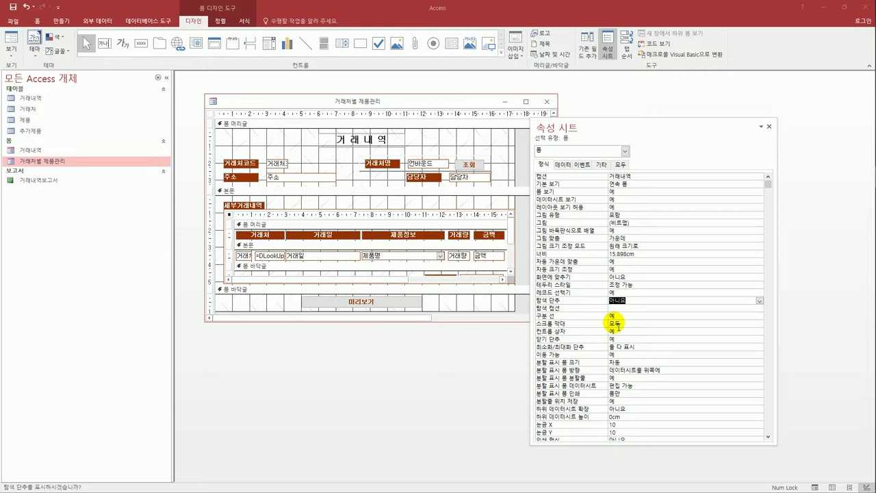
Step: Save the 거래처별 제품관리 form and check the subform's 제품정보 drop-down list in form view
{"action": "left_click", "coordinate": [12, 9]}
{"action": "left_click", "coordinate": [12, 39]}
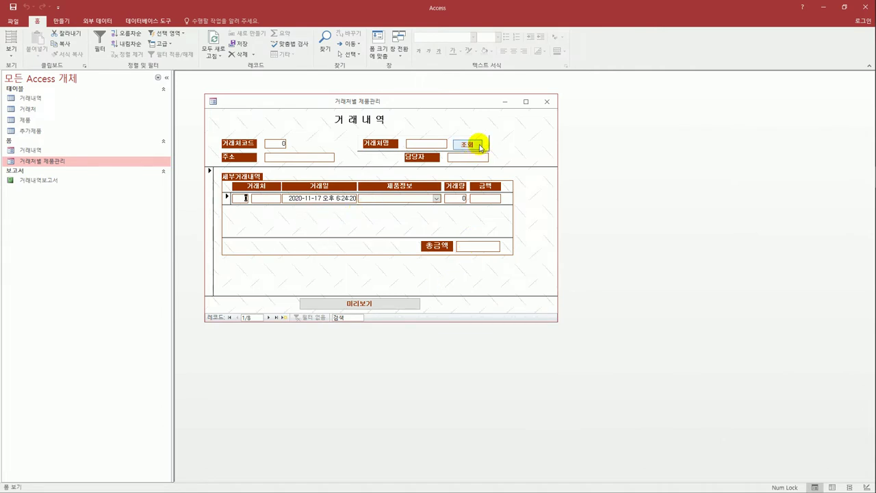
{"action": "left_click", "coordinate": [437, 199]}
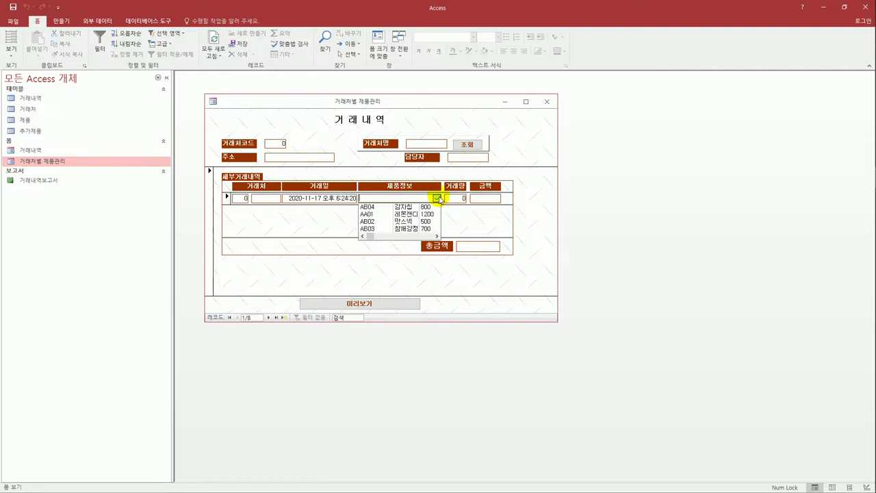
{"action": "left_click", "coordinate": [546, 211]}
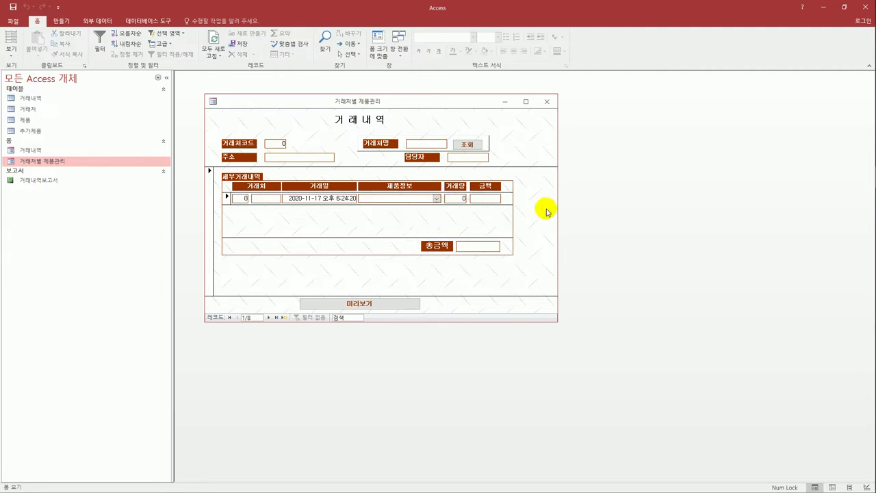
Step: Close the 거래처별 제품관리 form and open the 거래내역보고서 report in design view
{"action": "left_click", "coordinate": [547, 102]}
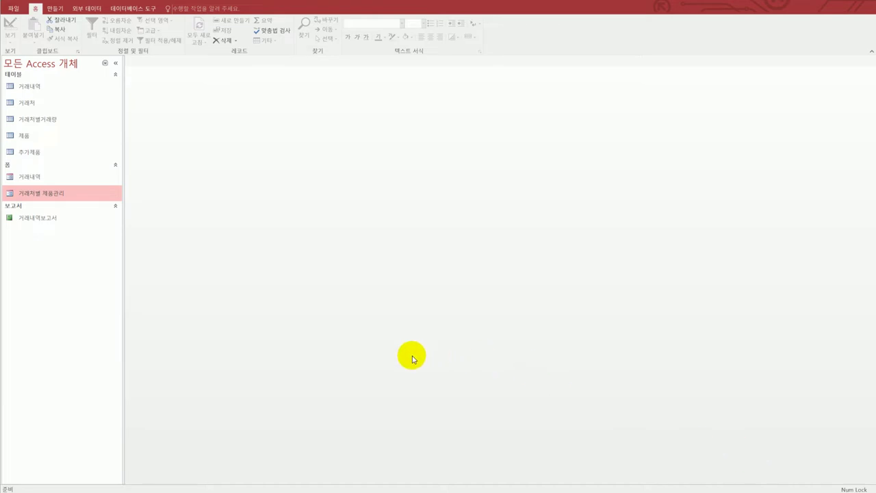
{"action": "left_click", "coordinate": [71, 220]}
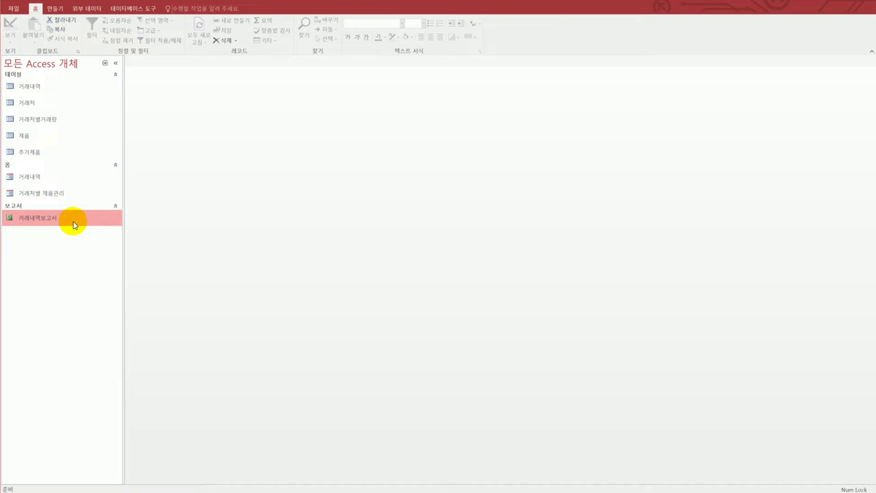
{"action": "right_click", "coordinate": [74, 225]}
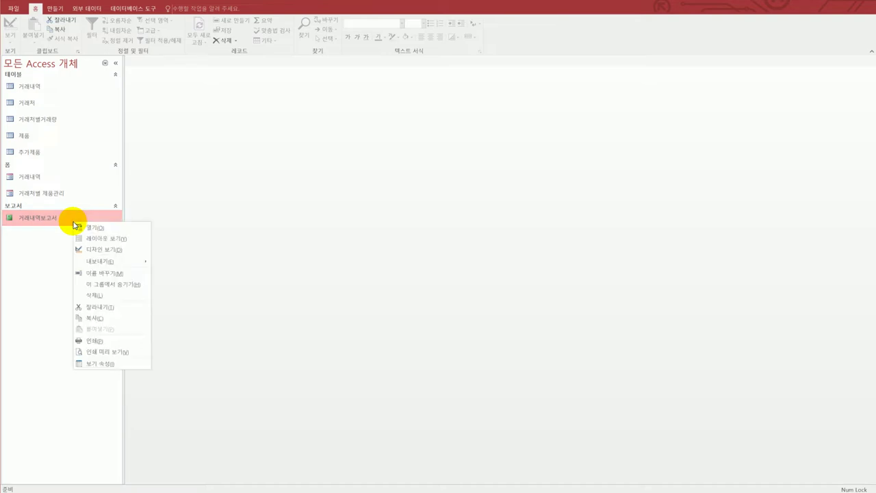
{"action": "left_click", "coordinate": [113, 249]}
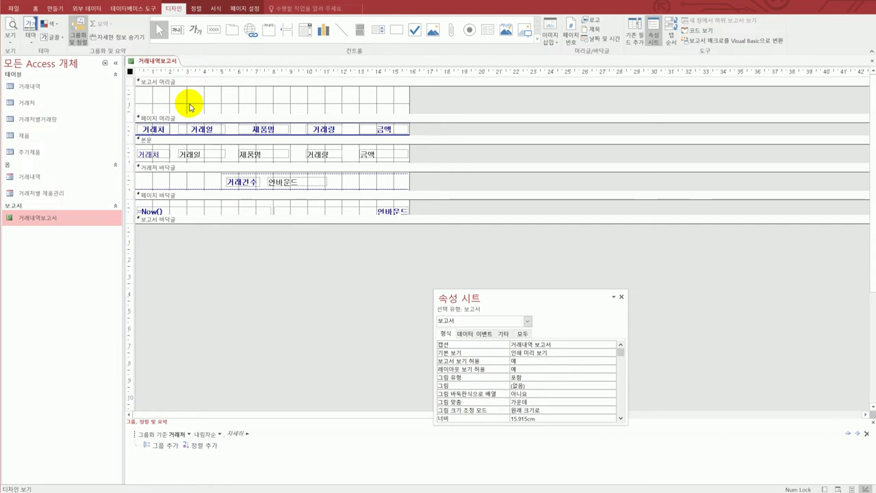
Step: Add a label about 7.5 by 1 cm in the 보고서 머리글 section with the caption 거래내역 보고서
{"action": "left_click", "coordinate": [194, 32]}
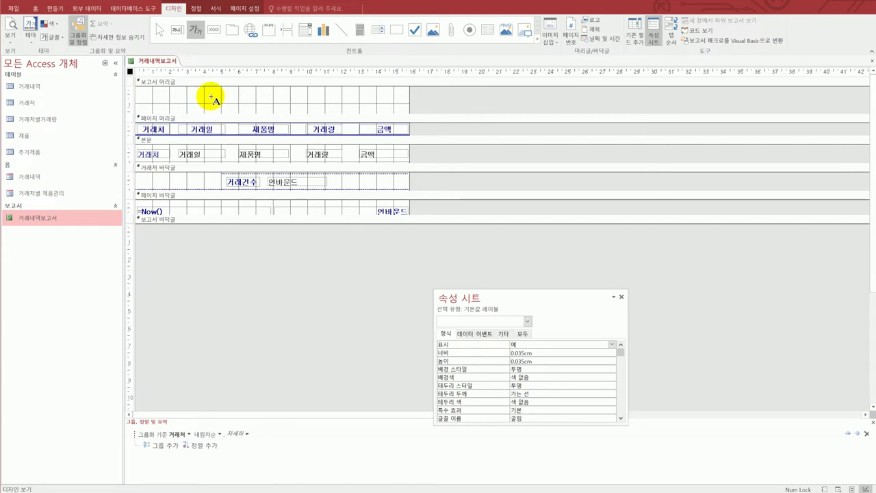
{"action": "left_click_drag", "start_coordinate": [213, 94], "coordinate": [342, 112]}
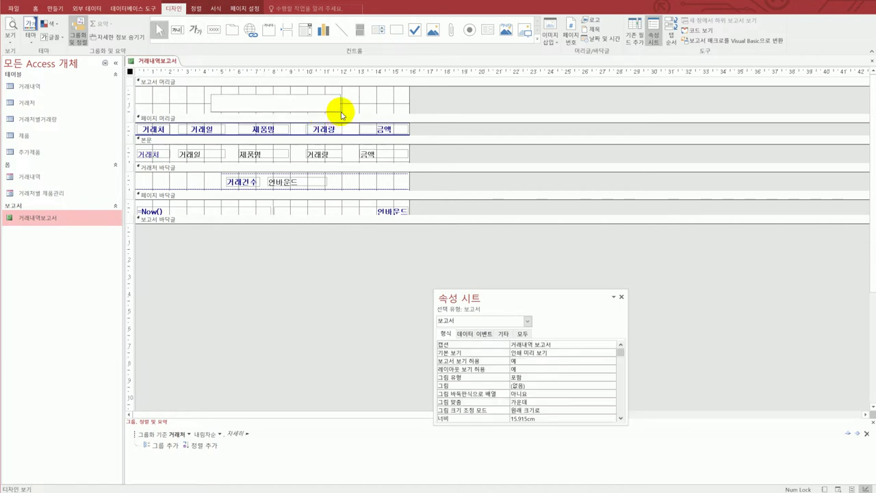
{"action": "type", "text": "ㄱ"}
{"action": "key", "text": "BackSpace"}
{"action": "key", "text": "BackSpace"}
{"action": "type", "text": "거래 내어"}
{"action": "key", "text": "BackSpace"}
{"action": "key", "text": "BackSpace"}
{"action": "key", "text": "BackSpace"}
{"action": "key", "text": "BackSpace"}
{"action": "type", "text": "내역 보고서"}
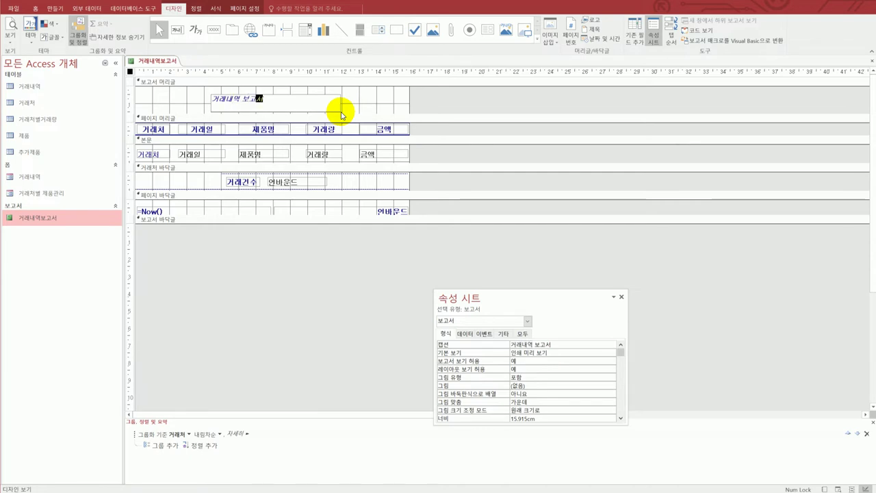
{"action": "key", "text": "Return"}
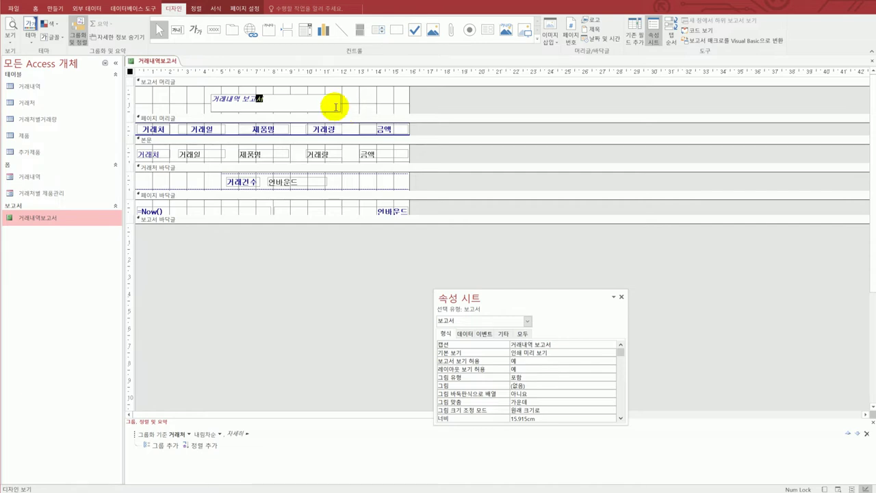
{"action": "key", "text": "Return"}
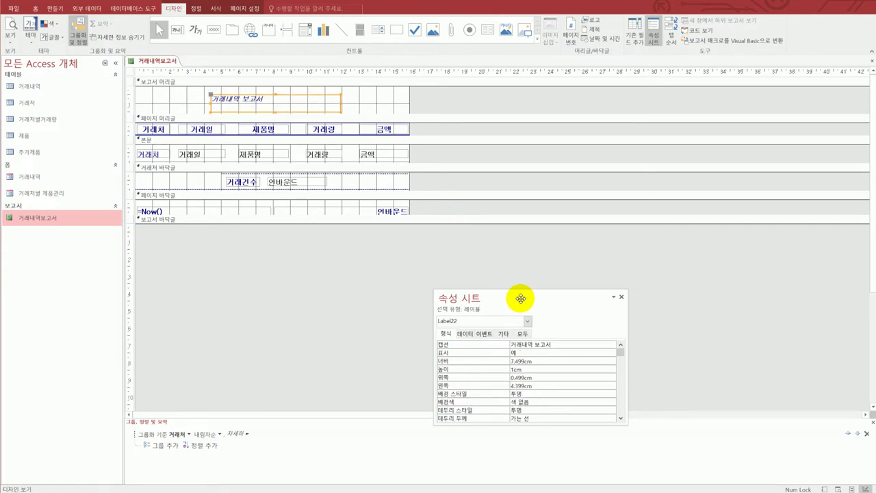
Step: Name the report header's title label LBL제목
{"action": "left_click_drag", "start_coordinate": [518, 295], "coordinate": [517, 180]}
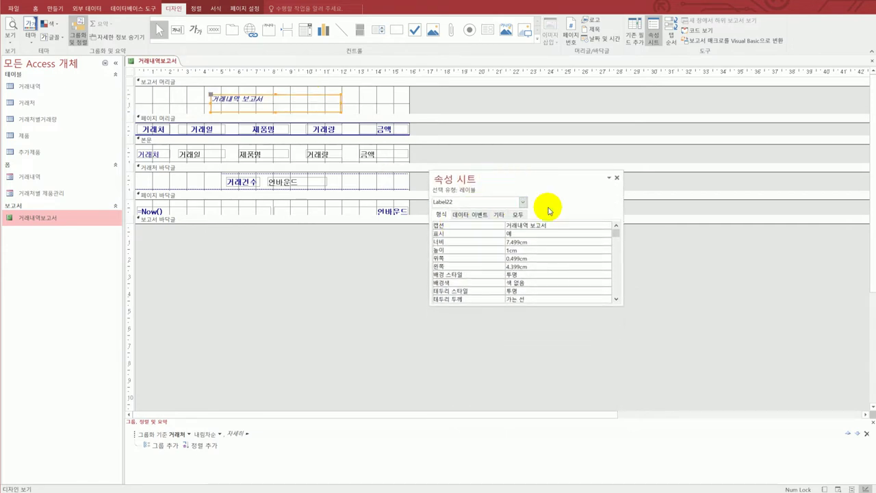
{"action": "left_click", "coordinate": [616, 178]}
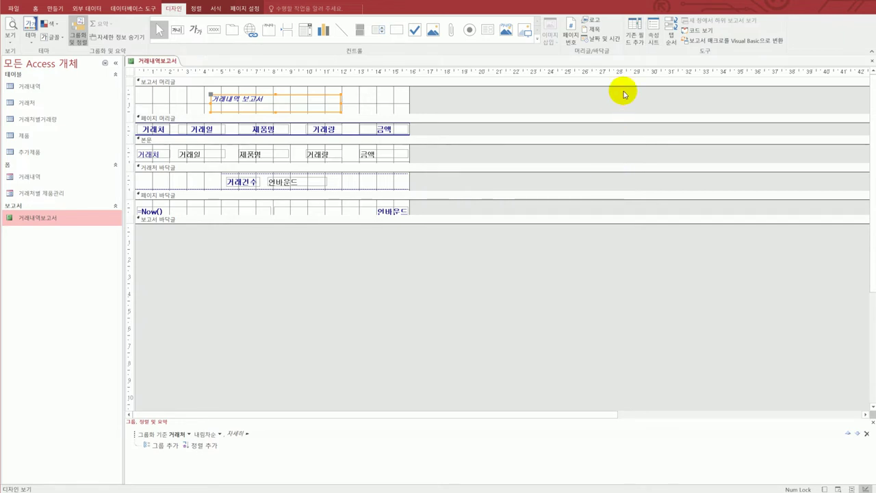
{"action": "left_click", "coordinate": [655, 41]}
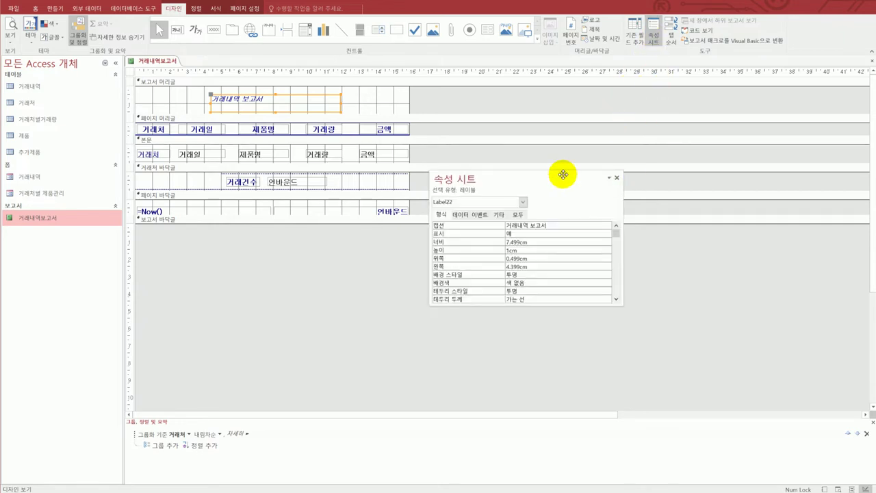
{"action": "left_click_drag", "start_coordinate": [563, 172], "coordinate": [571, 159]}
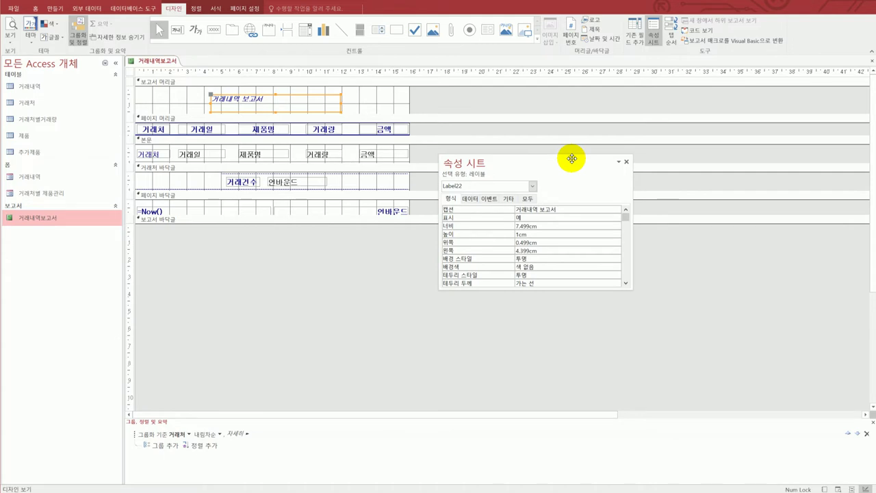
{"action": "left_click", "coordinate": [529, 199]}
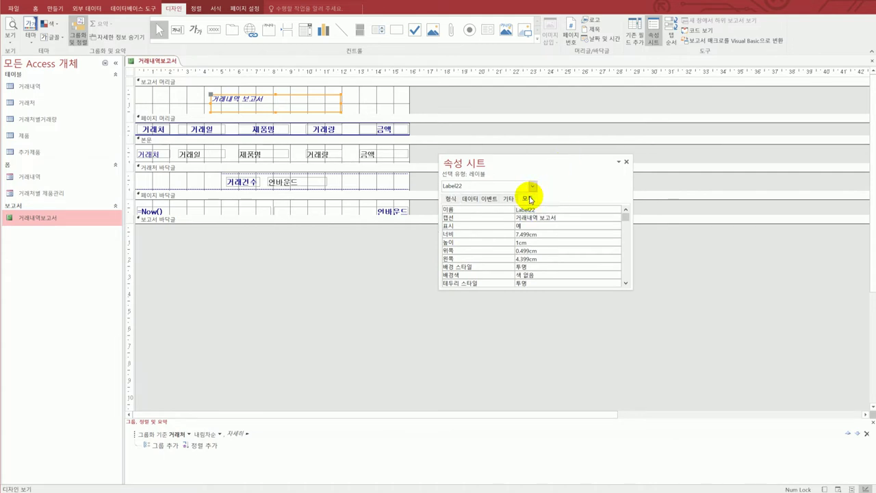
{"action": "left_click", "coordinate": [501, 209]}
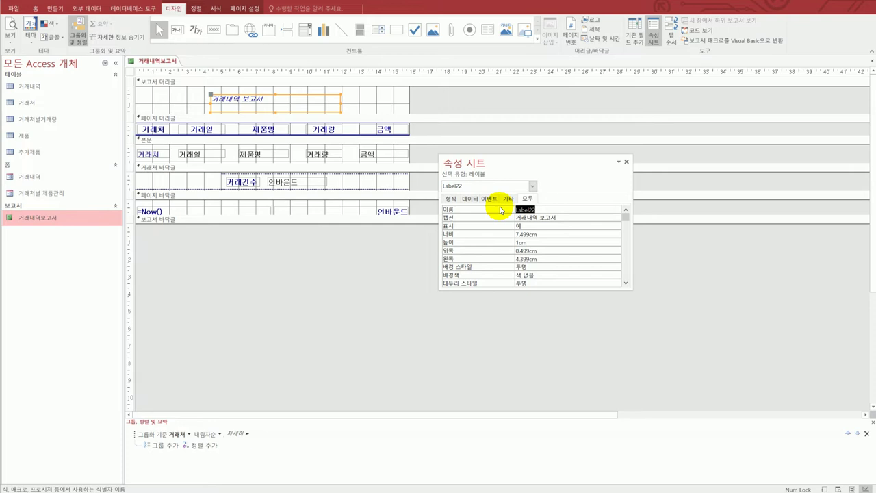
{"action": "key", "text": "BackSpace"}
{"action": "type", "text": "LBL제목"}
{"action": "key", "text": "Return"}
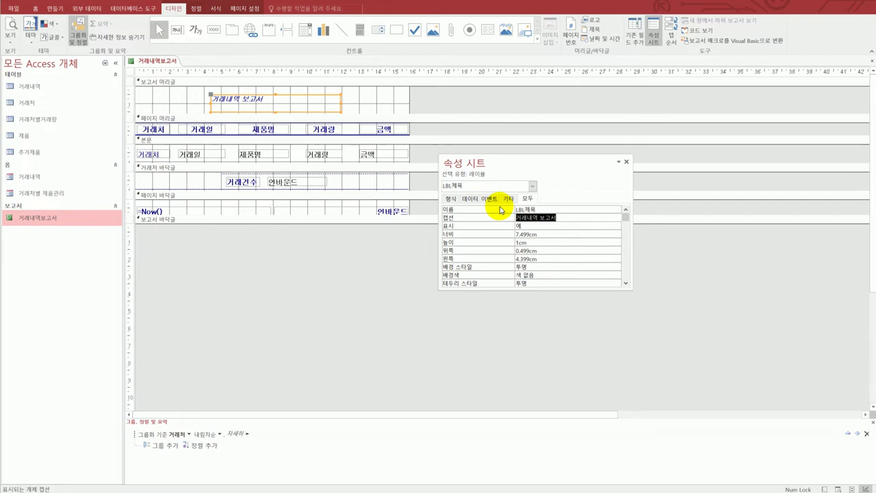
Step: Set the title label's font to 궁서체 and its font size to 20
{"action": "left_click", "coordinate": [457, 200]}
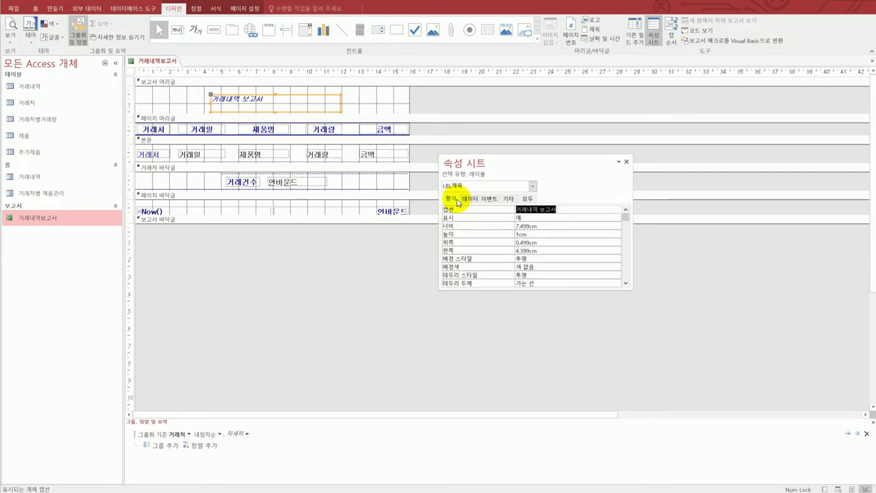
{"action": "left_click", "coordinate": [625, 283]}
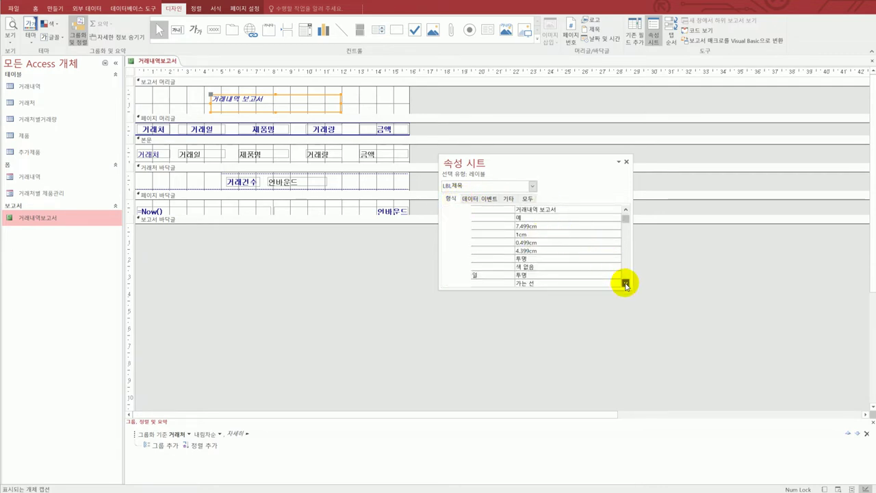
{"action": "left_click", "coordinate": [625, 282]}
{"action": "left_click", "coordinate": [625, 283]}
{"action": "left_click", "coordinate": [625, 283]}
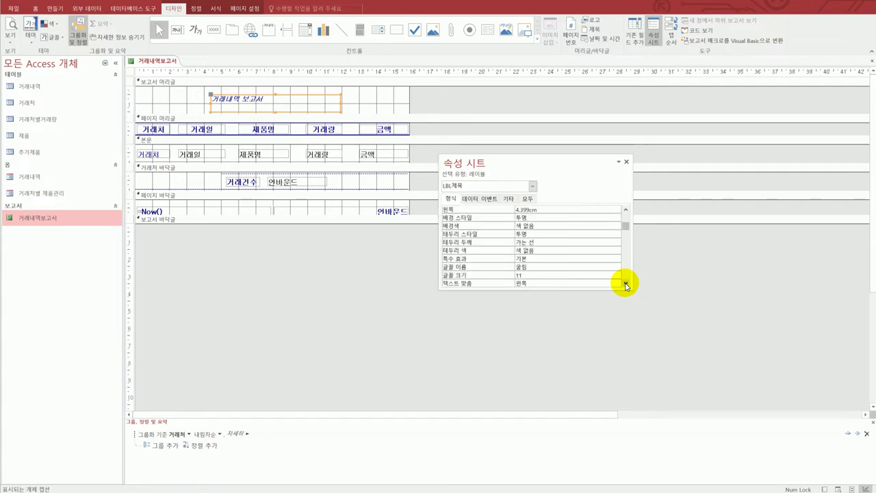
{"action": "left_click", "coordinate": [568, 267]}
{"action": "left_click", "coordinate": [616, 269]}
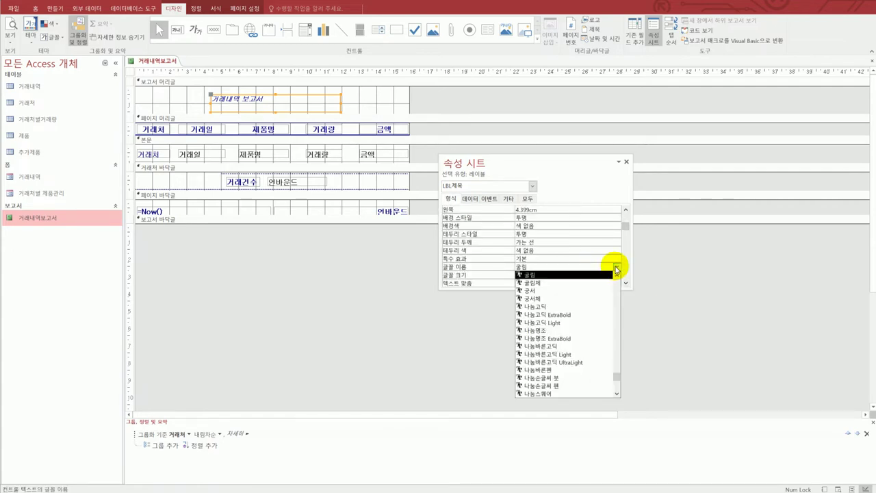
{"action": "left_click", "coordinate": [599, 300]}
{"action": "left_click_drag", "start_coordinate": [557, 274], "coordinate": [519, 274]}
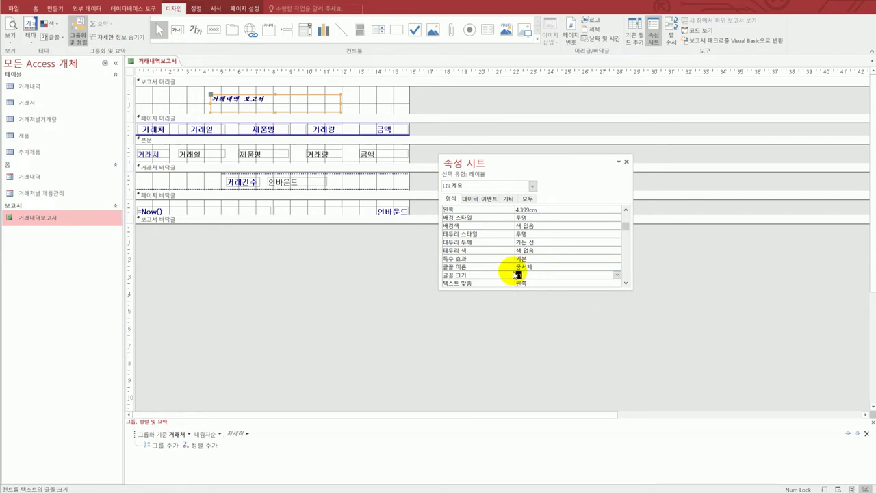
{"action": "type", "text": "20"}
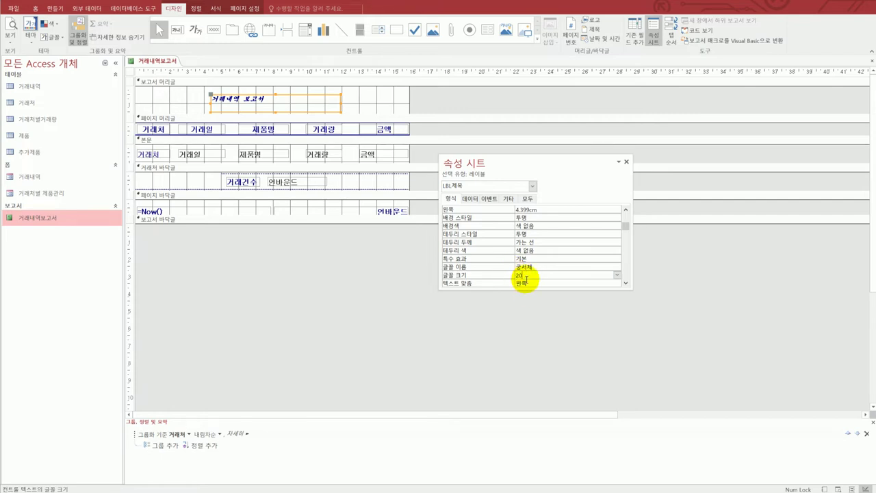
Step: Set the title label's text alignment to 가운데 and its italic property (글꼴 기울임꼴) to 아니요
{"action": "left_click", "coordinate": [530, 285]}
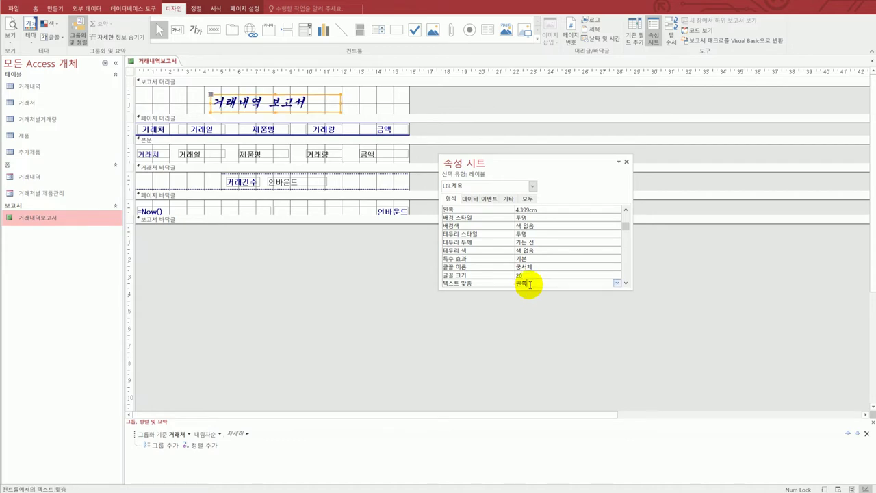
{"action": "left_click", "coordinate": [617, 283]}
{"action": "left_click", "coordinate": [598, 308]}
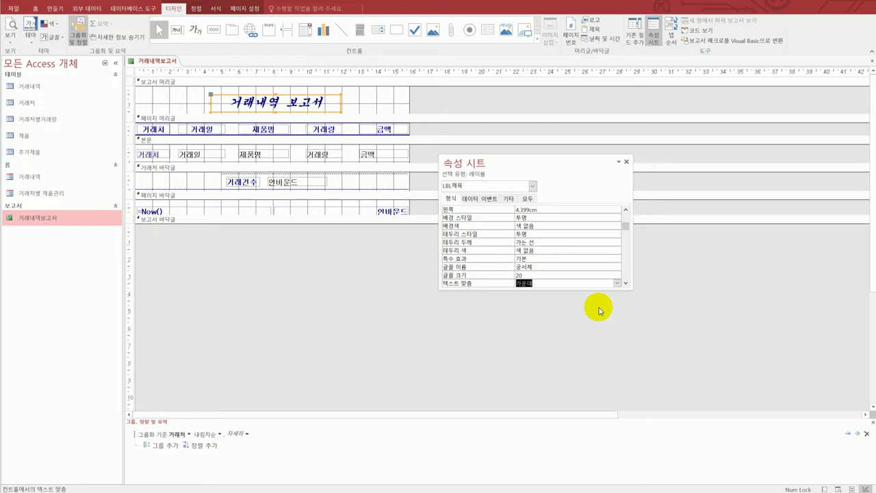
{"action": "left_click", "coordinate": [626, 284]}
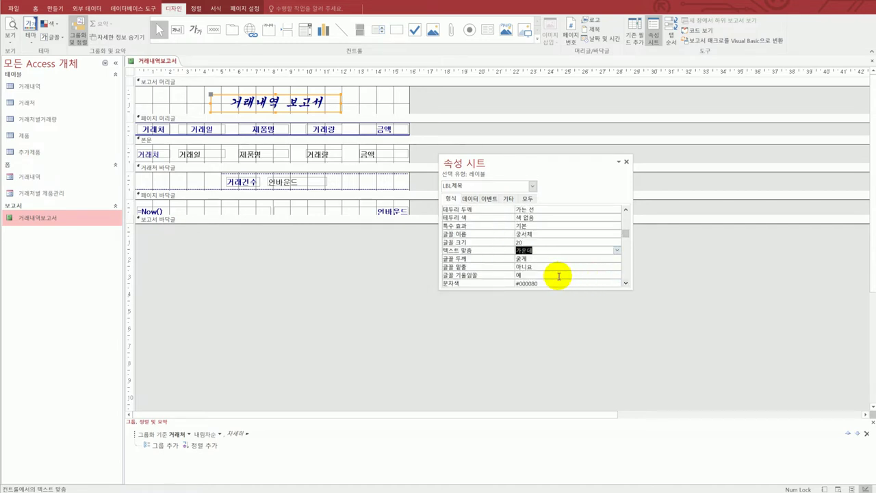
{"action": "double_click", "coordinate": [550, 274]}
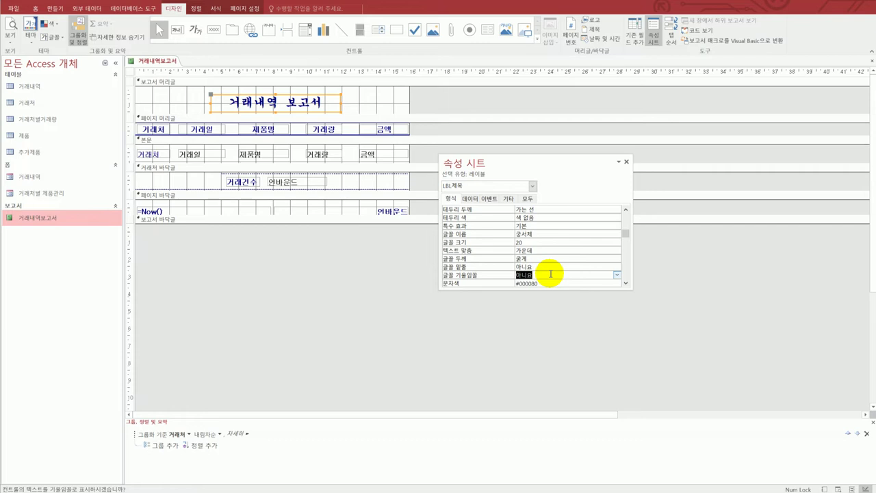
{"action": "left_click", "coordinate": [357, 301]}
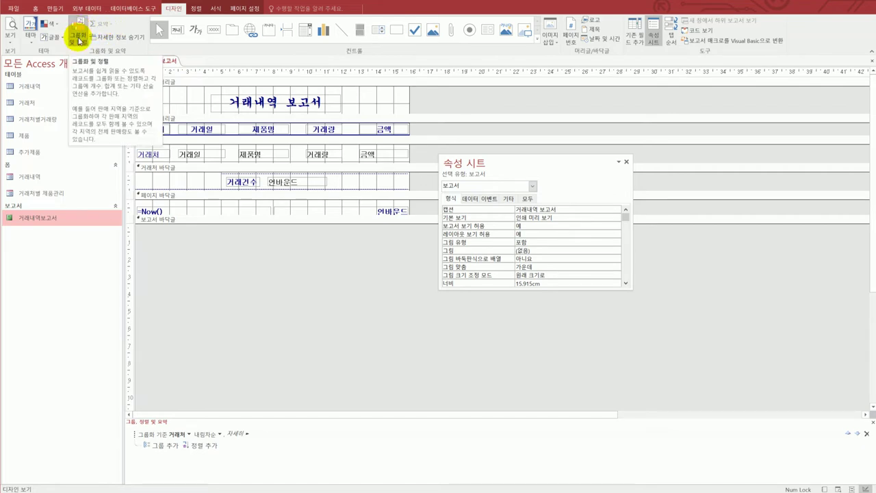
Step: Set the sort order of the report's 거래처 group to 오름차순
{"action": "left_click", "coordinate": [79, 39]}
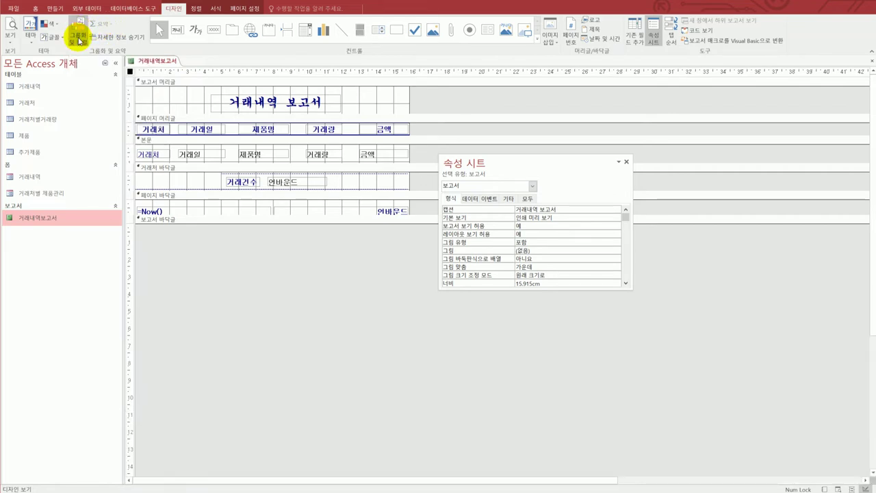
{"action": "left_click", "coordinate": [78, 39]}
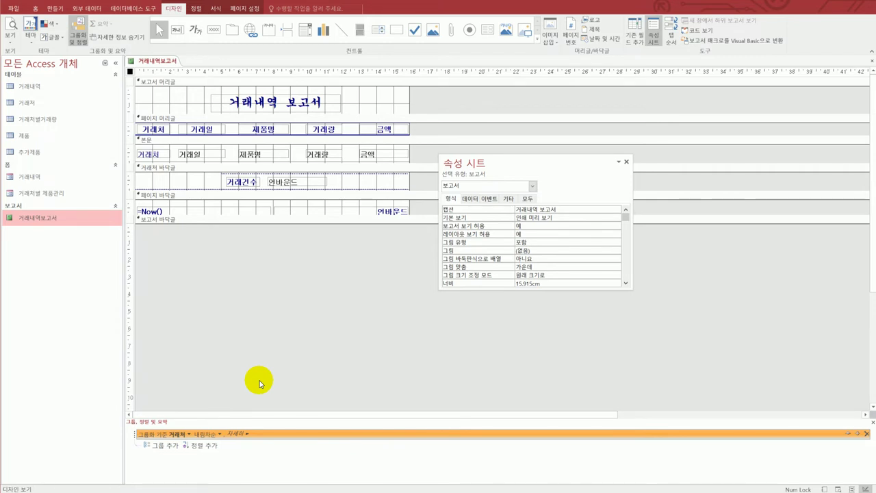
{"action": "left_click", "coordinate": [220, 435]}
{"action": "left_click", "coordinate": [212, 443]}
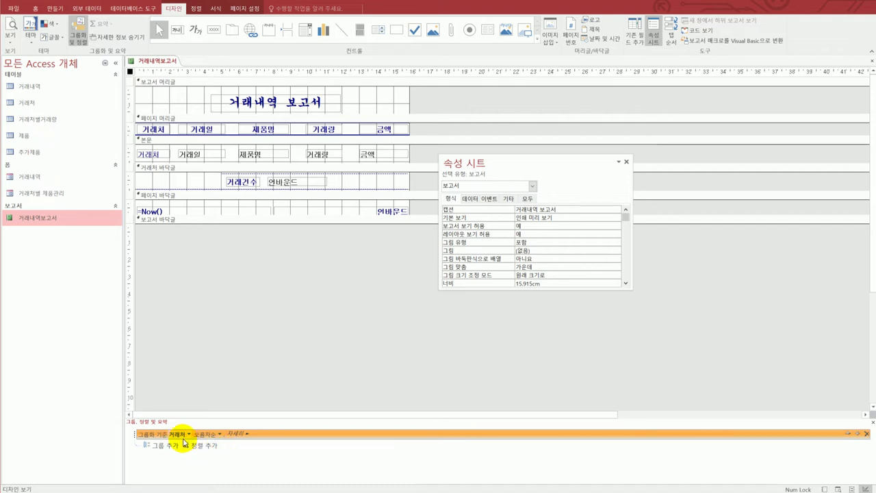
Step: Add a second sort level on the 거래일 field in 오름차순 order within the 거래처 group
{"action": "left_click", "coordinate": [202, 445]}
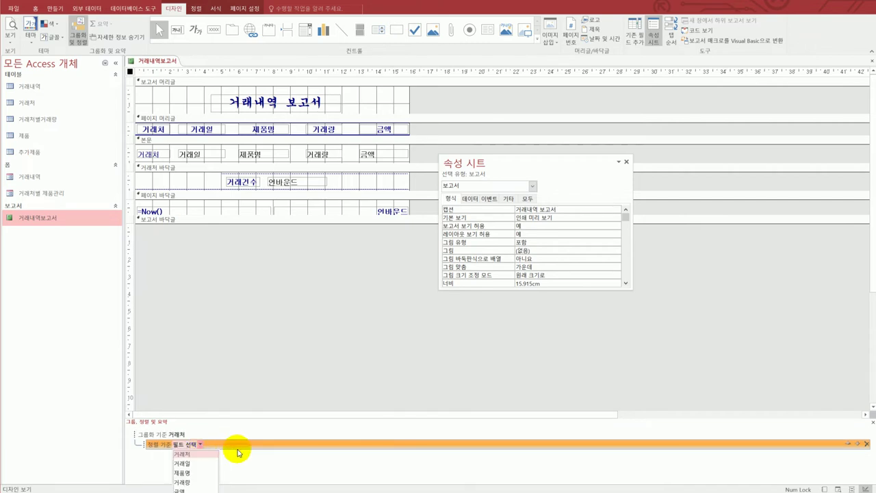
{"action": "left_click", "coordinate": [202, 465]}
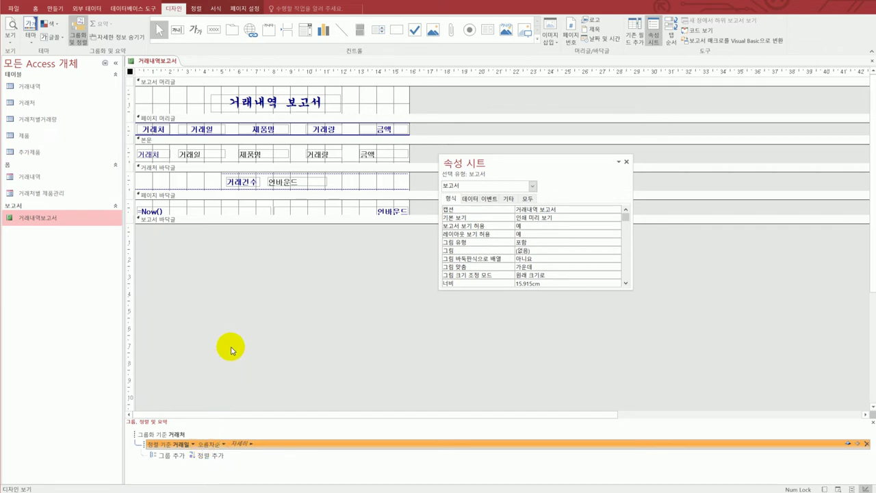
{"action": "left_click", "coordinate": [220, 261]}
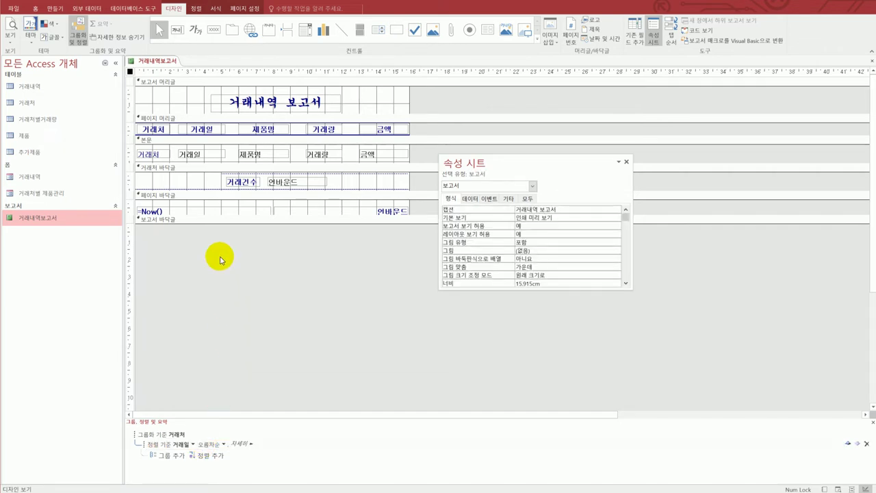
Step: Set the 중복 내용 숨기기 property of the txt거래처 text box in the 본문 section to 예
{"action": "left_click", "coordinate": [163, 161]}
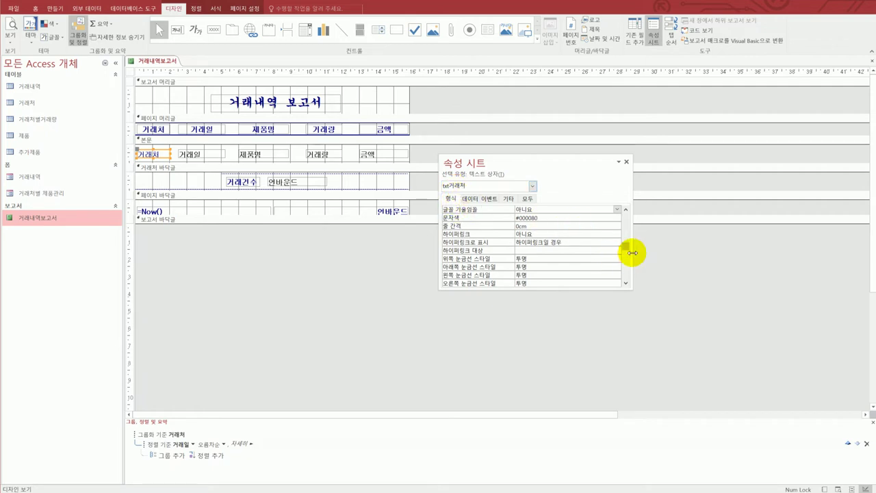
{"action": "left_click_drag", "start_coordinate": [627, 252], "coordinate": [627, 273]}
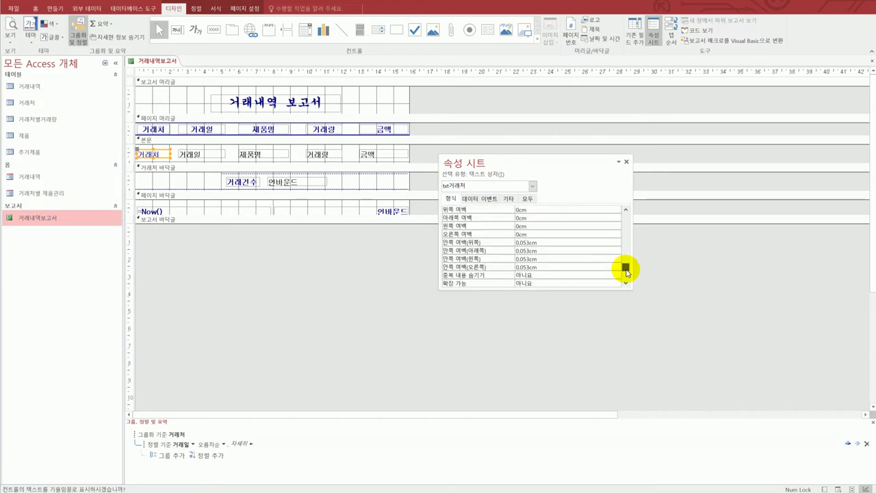
{"action": "left_click", "coordinate": [558, 275]}
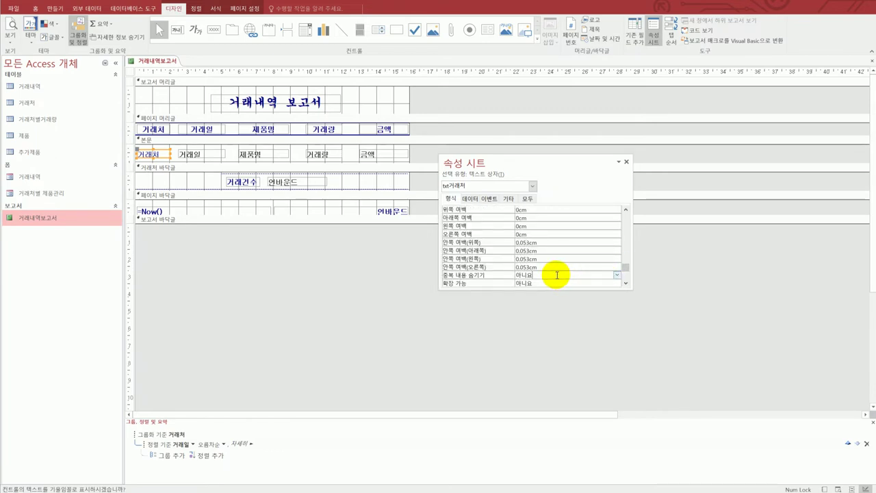
{"action": "double_click", "coordinate": [557, 274]}
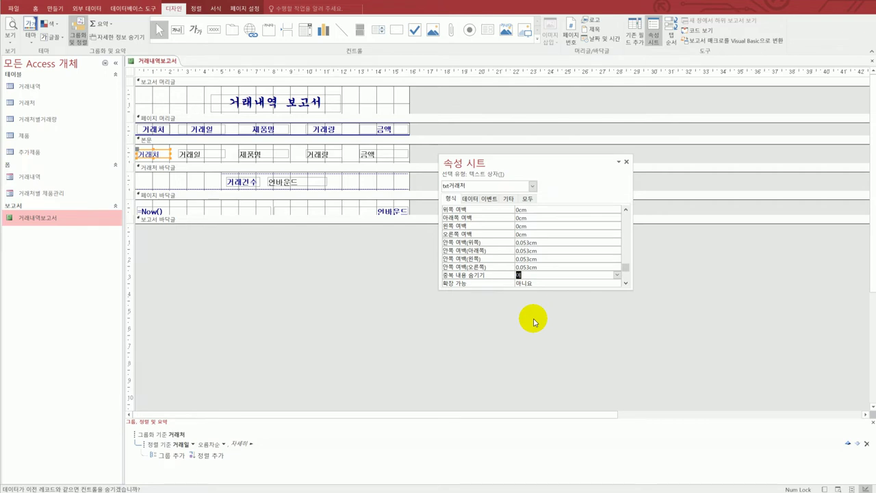
Step: Set the control source of the txt거래건수 text box in the 거래처 바닥글 section to =Count(*)
{"action": "left_click", "coordinate": [293, 183]}
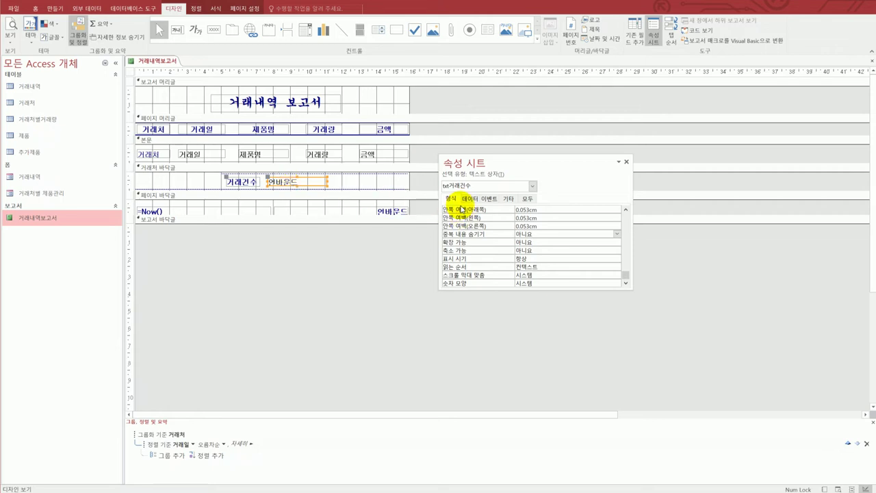
{"action": "left_click", "coordinate": [469, 200]}
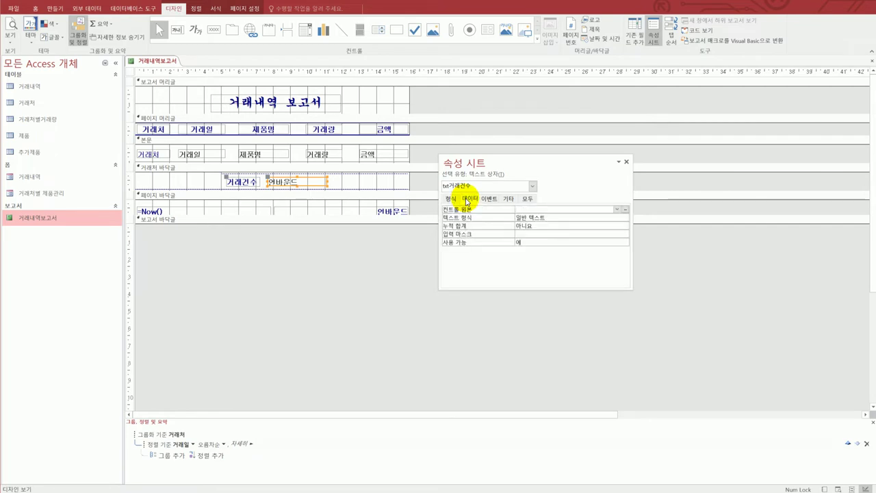
{"action": "left_click", "coordinate": [521, 209]}
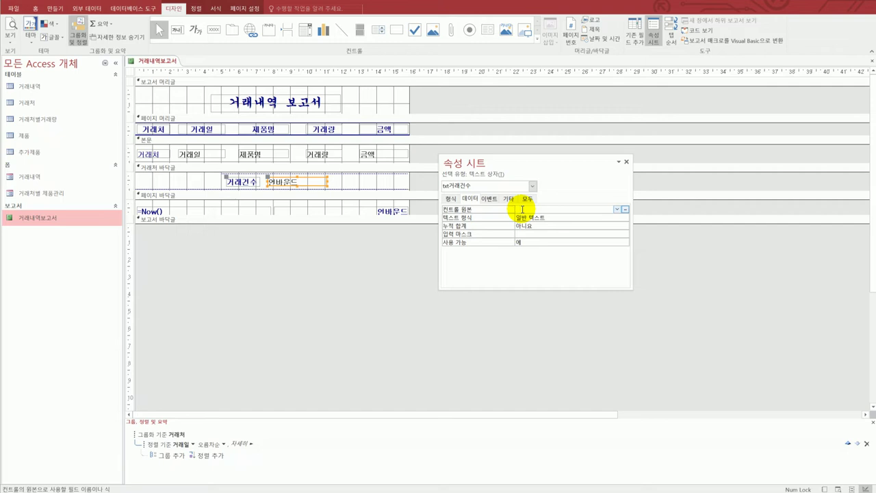
{"action": "type", "text": "=ㄷ"}
{"action": "key", "text": "BackSpace"}
{"action": "type", "text": "count("}
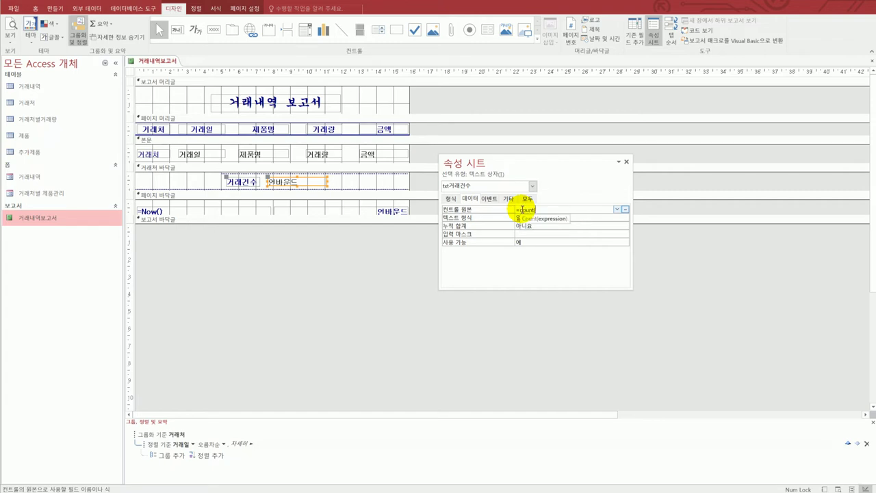
{"action": "type", "text": "*)"}
{"action": "key", "text": "Return"}
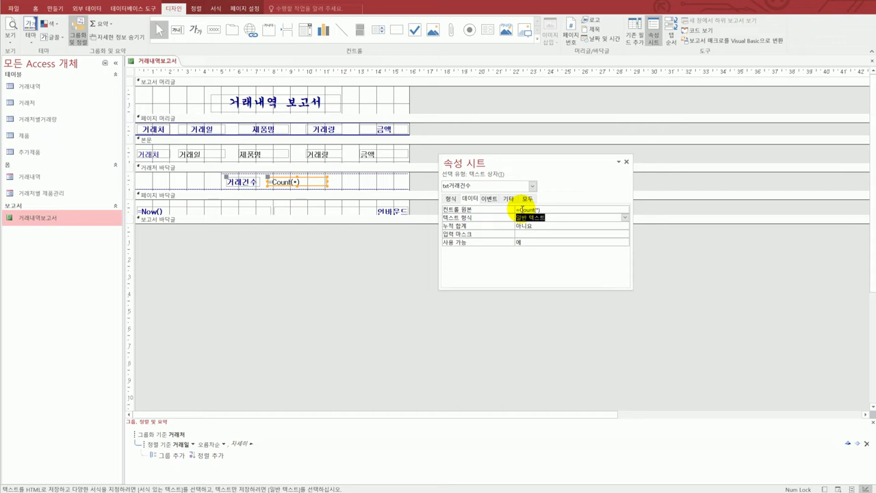
Step: Set the control source of the txt페이지 text box in the 페이지 바닥글 section to =format([page],"000 페이지")
{"action": "left_click", "coordinate": [356, 211]}
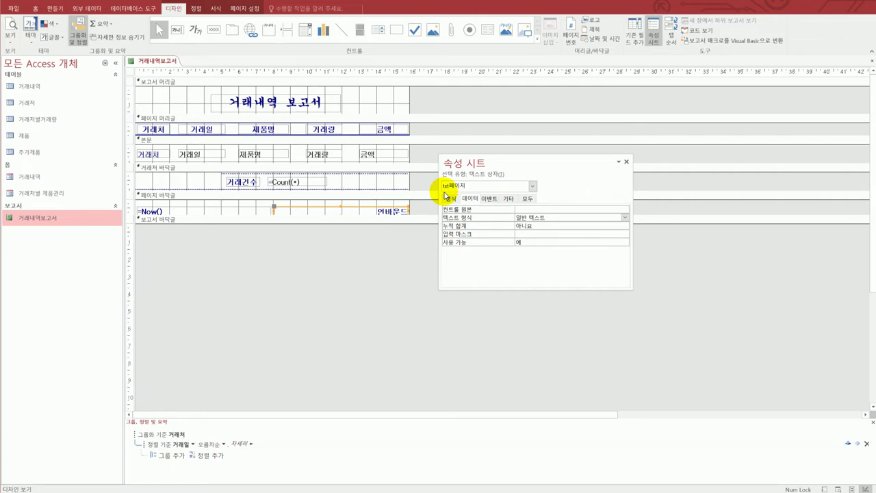
{"action": "left_click", "coordinate": [522, 209]}
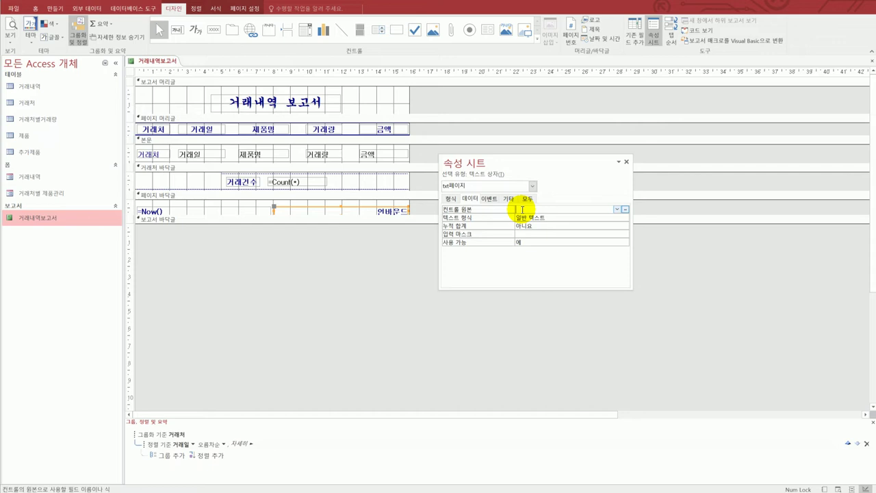
{"action": "type", "text": "=Fo"}
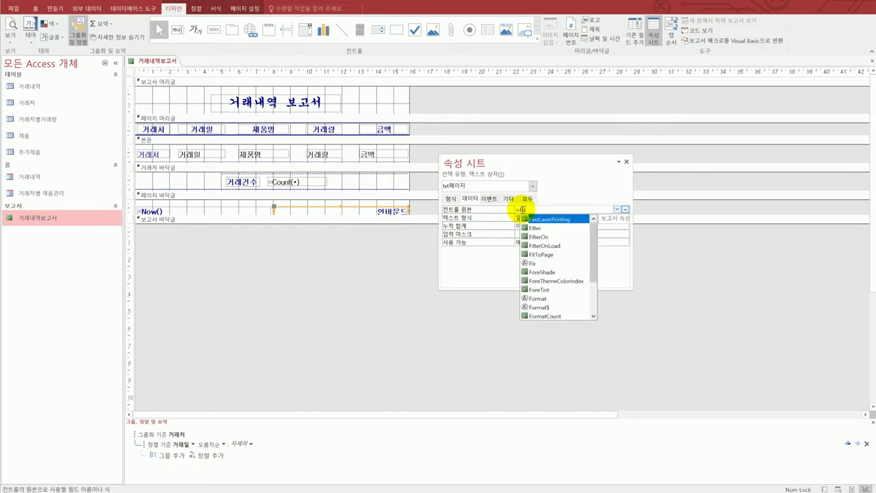
{"action": "type", "text": "rmat"}
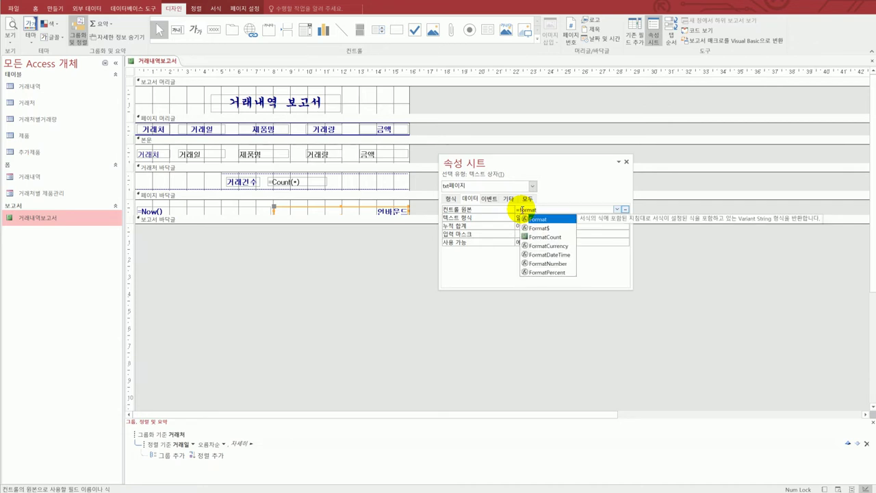
{"action": "type", "text": "("}
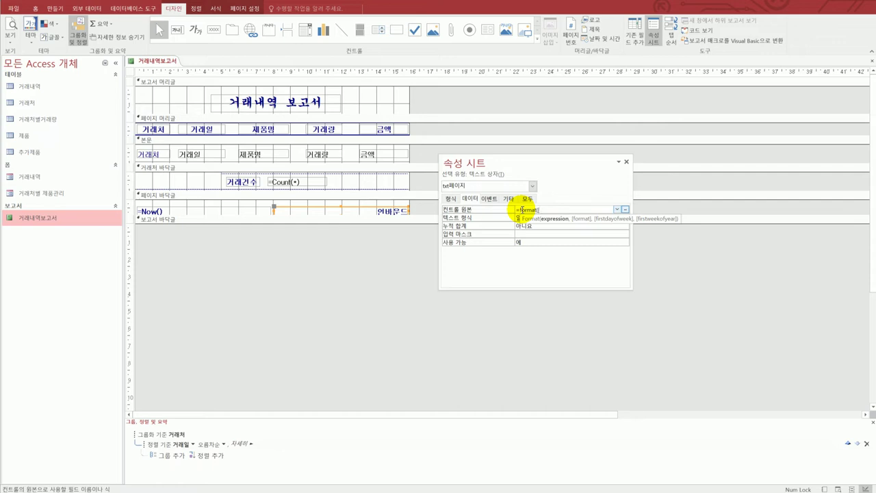
{"action": "type", "text": "[page]"}
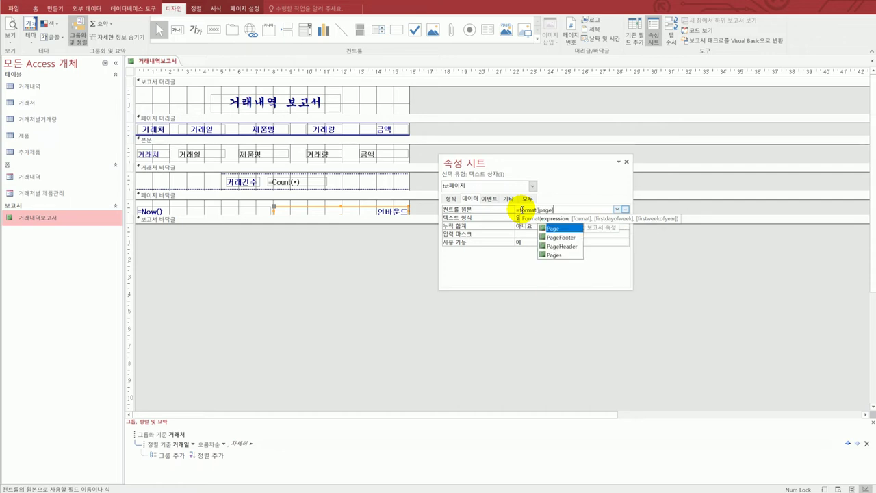
{"action": "type", "text": ","}
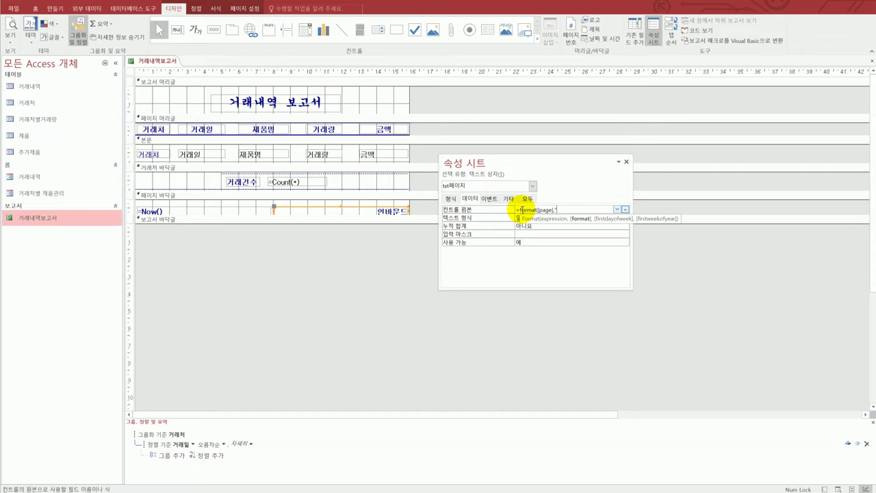
{"action": "type", "text": "\"000"}
{"action": "type", "text": "페이지\")"}
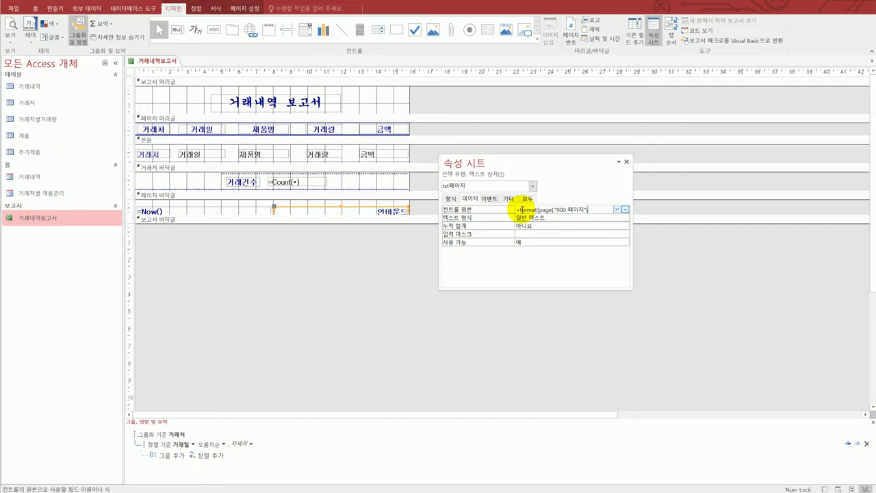
{"action": "left_click", "coordinate": [407, 290]}
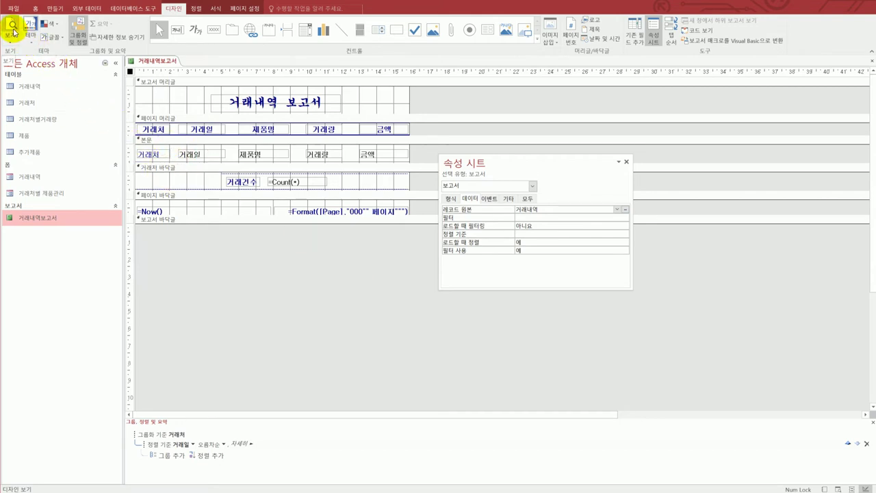
Step: Check the report's title, hidden duplicates, 거래건수 counts and page number in print preview, and return to design view
{"action": "left_click", "coordinate": [12, 27]}
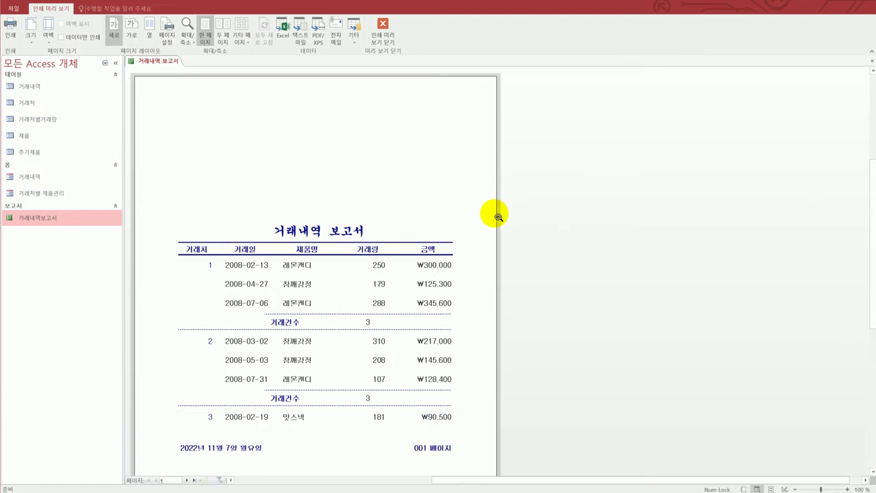
{"action": "scroll", "coordinate": [505, 241], "scroll_direction": "down", "scroll_amount": 1}
{"action": "scroll", "coordinate": [551, 257], "scroll_direction": "down", "scroll_amount": 1}
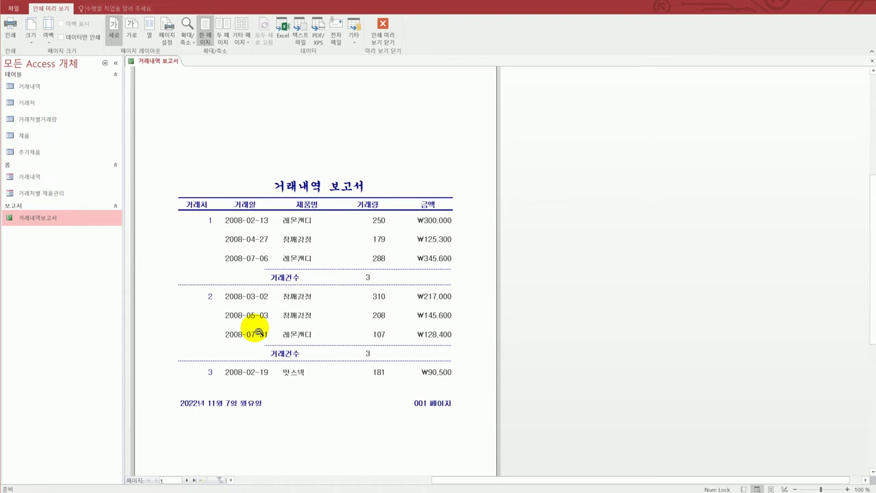
{"action": "scroll", "coordinate": [258, 333], "scroll_direction": "down", "scroll_amount": 1}
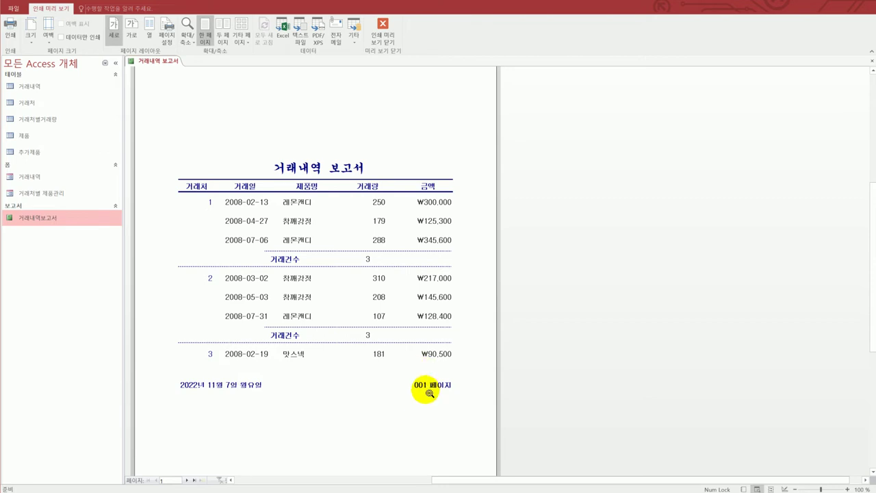
{"action": "left_click", "coordinate": [384, 40]}
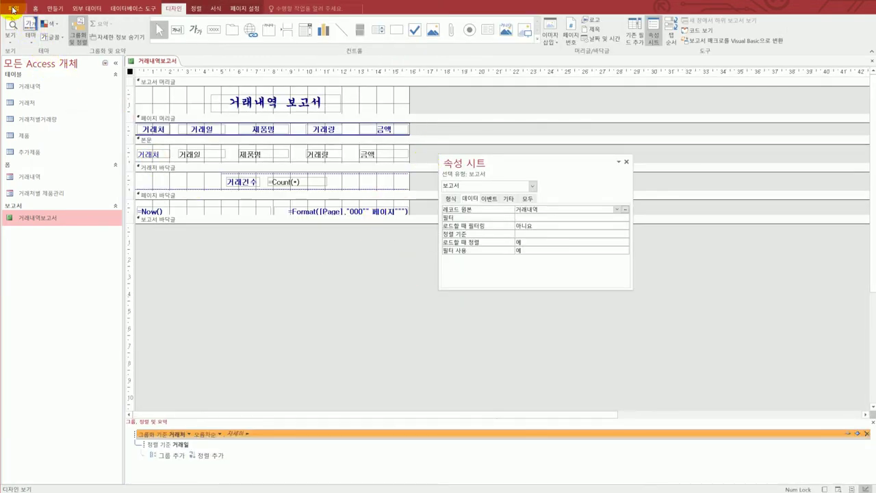
Step: Close the 거래내역보고서 report and open the 거래처별 제품관리 form in design view
{"action": "left_click", "coordinate": [871, 61]}
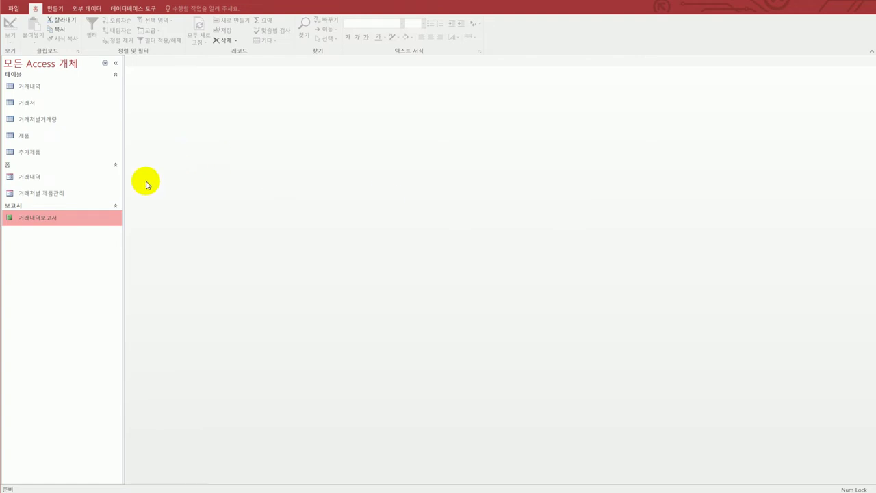
{"action": "left_click", "coordinate": [107, 193]}
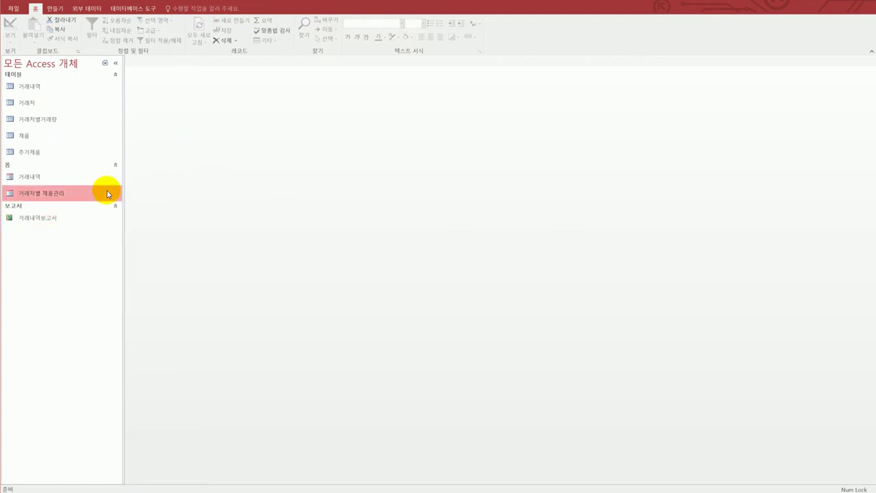
{"action": "right_click", "coordinate": [108, 194]}
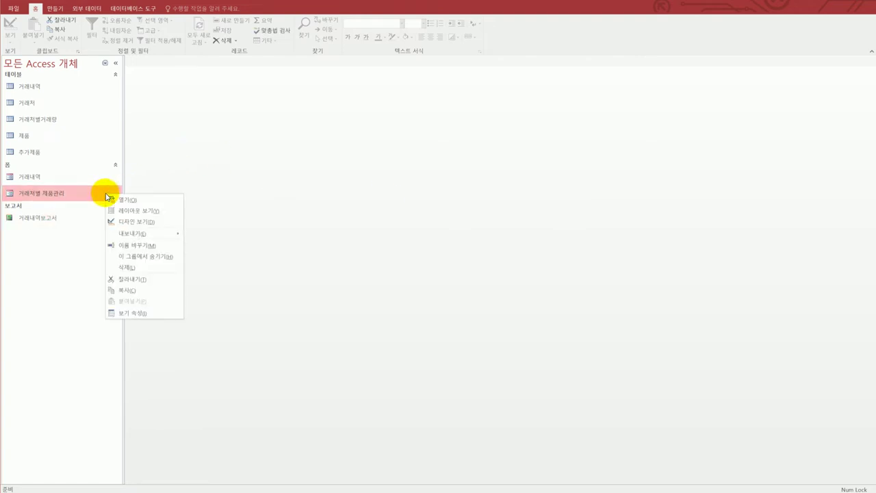
{"action": "left_click", "coordinate": [139, 222]}
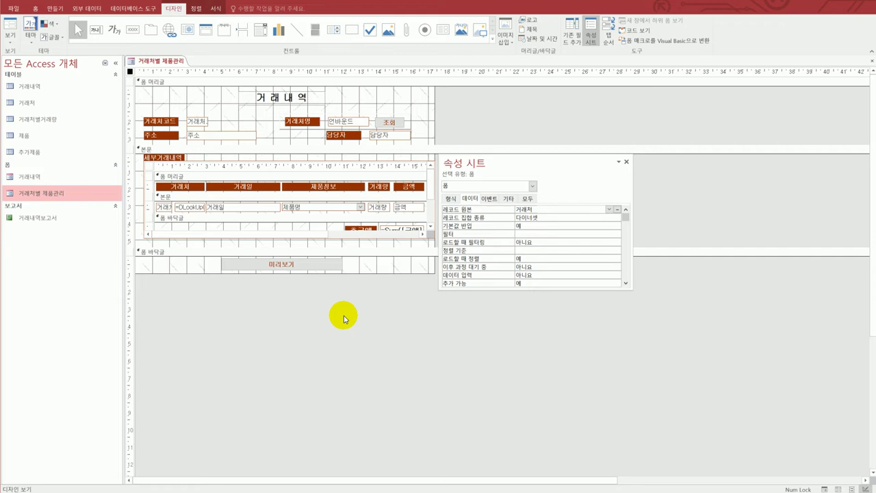
Step: Create an On Click event procedure for the cmd미리보기 button in the form footer and open its code in the Visual Basic editor
{"action": "left_click", "coordinate": [310, 267]}
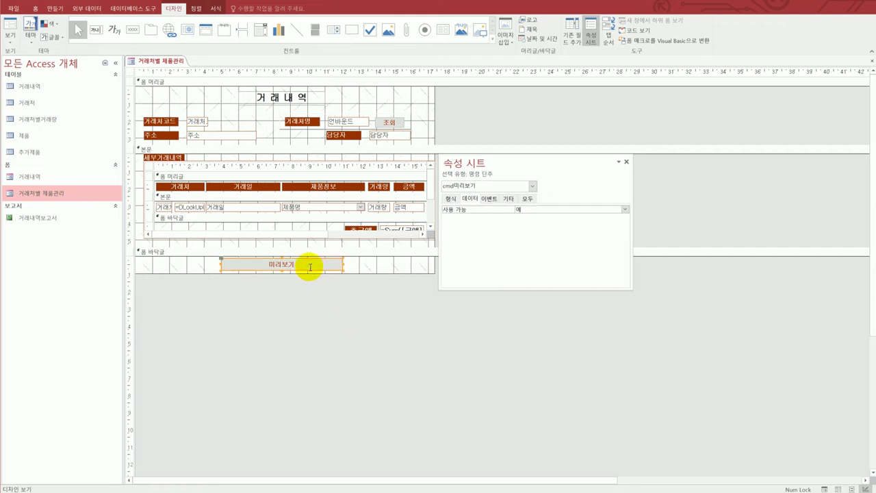
{"action": "left_click", "coordinate": [489, 199]}
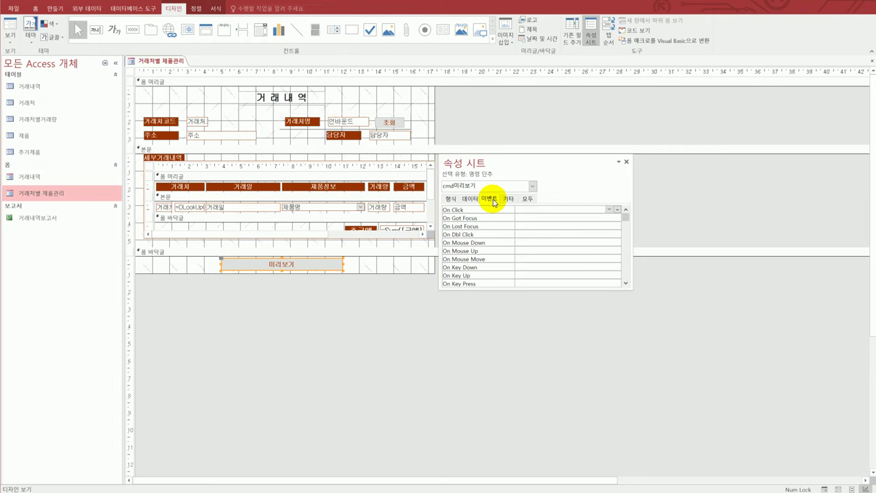
{"action": "left_click", "coordinate": [609, 210]}
{"action": "left_click", "coordinate": [601, 217]}
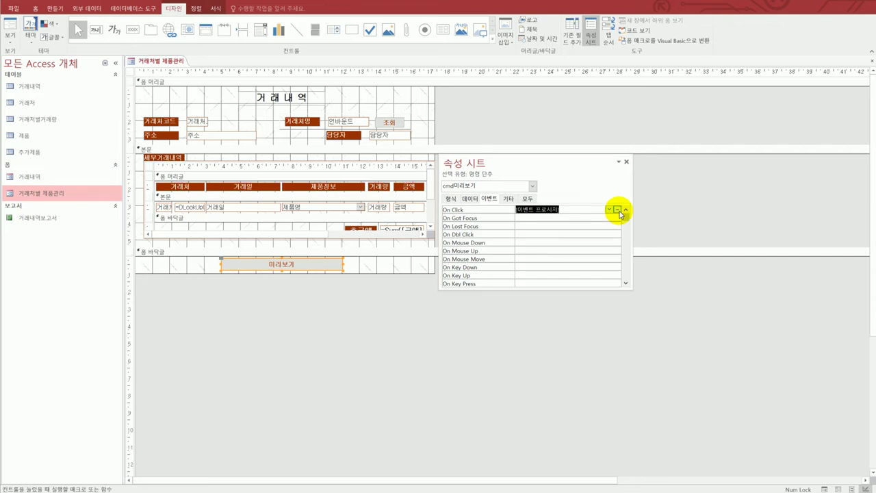
{"action": "left_click", "coordinate": [617, 210]}
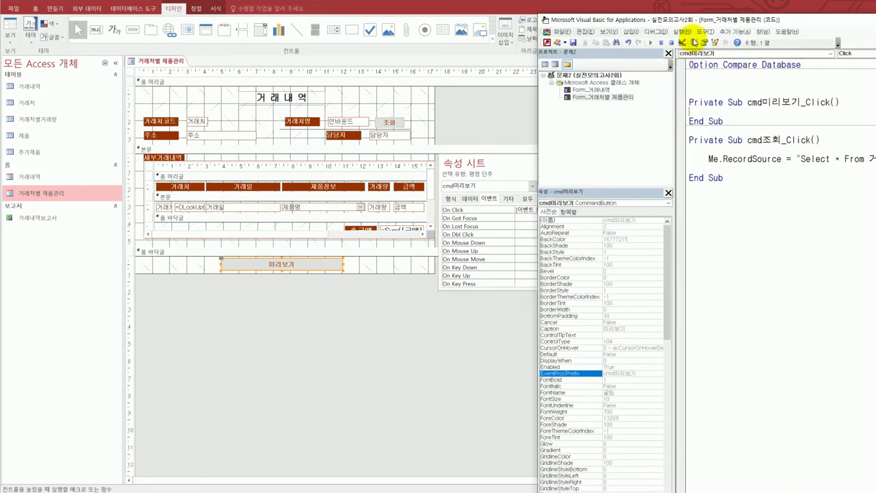
{"action": "left_click_drag", "start_coordinate": [689, 20], "coordinate": [535, 0]}
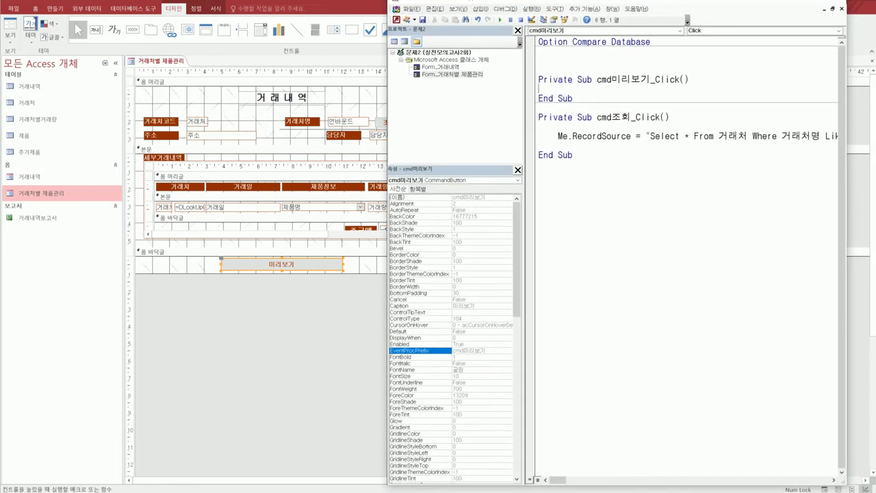